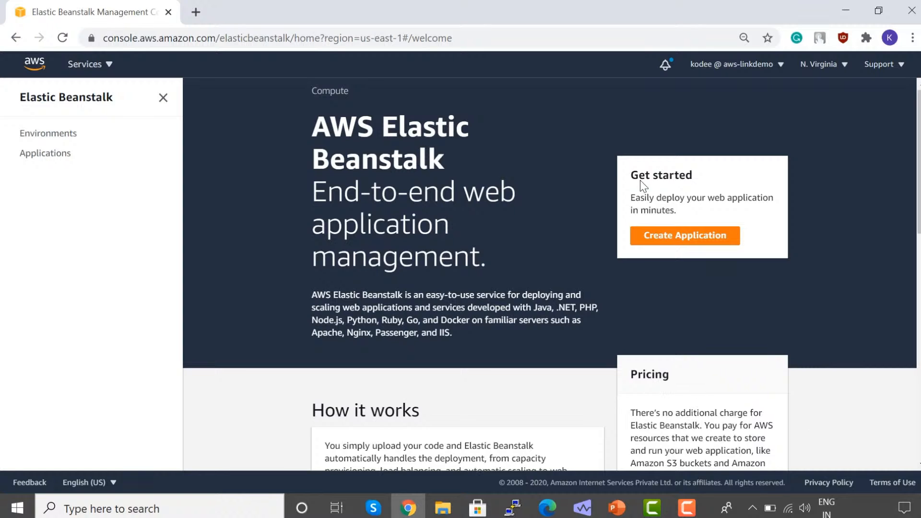
# Start creating a new web application and dismiss both information notices above the form
pyautogui.click(674, 238)
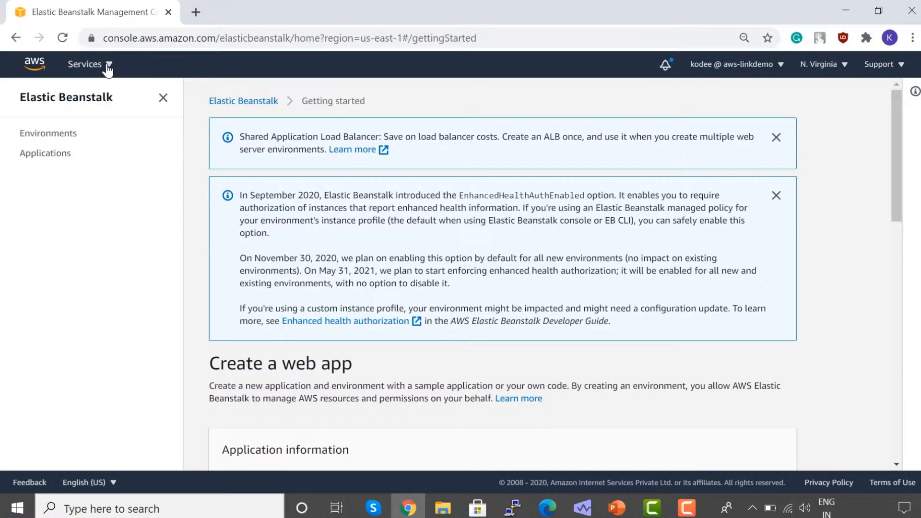
pyautogui.click(107, 67)
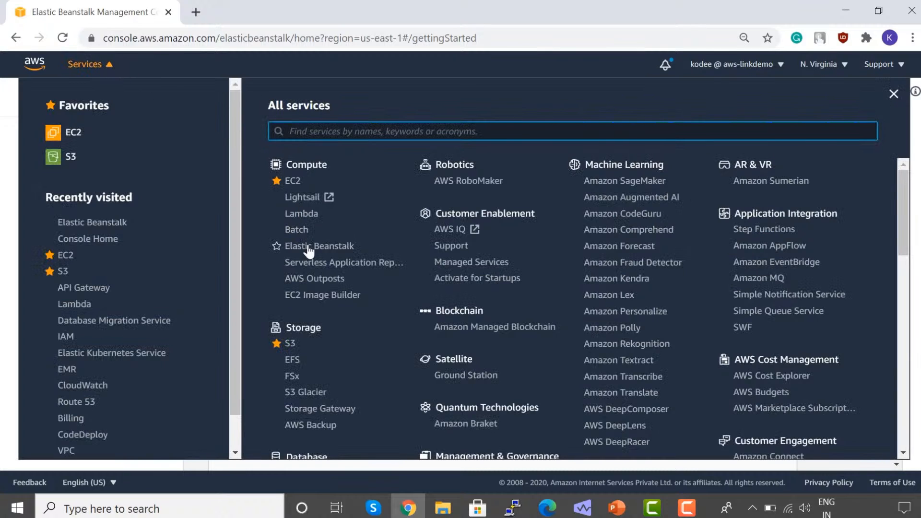
pyautogui.click(108, 71)
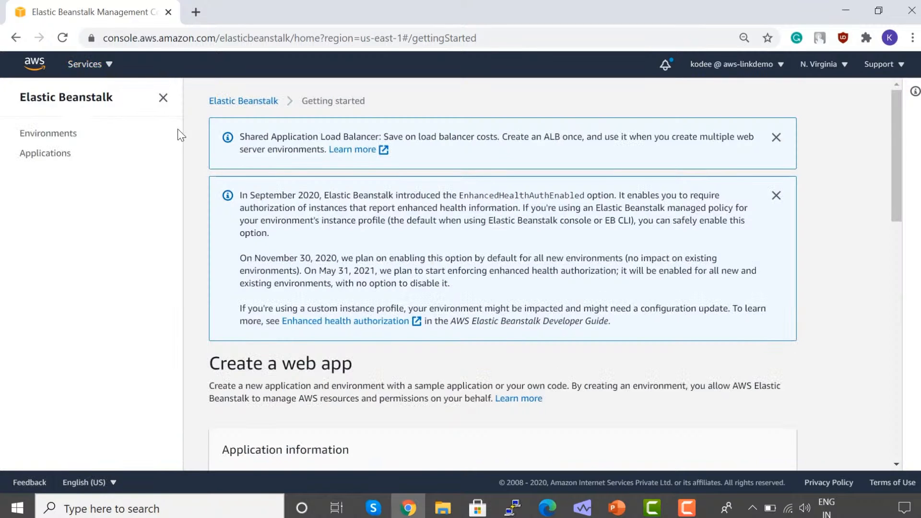
pyautogui.click(777, 138)
pyautogui.click(778, 139)
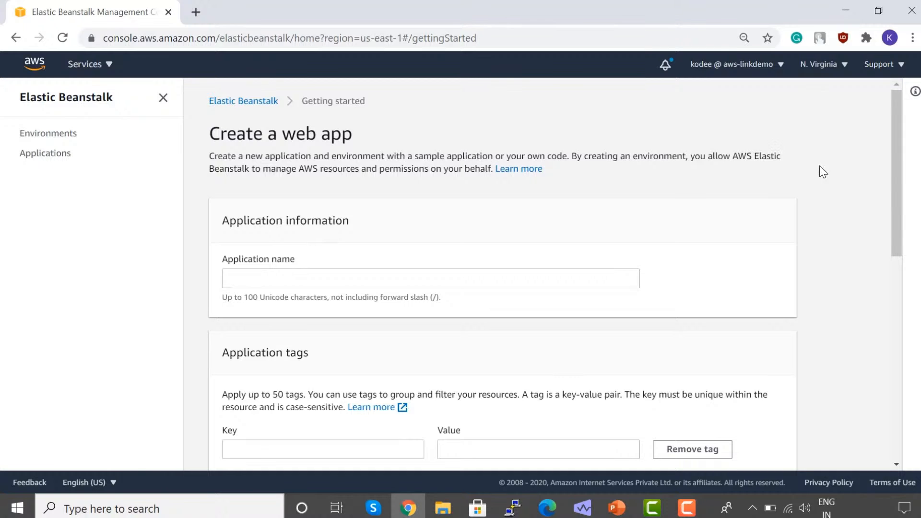
# Name the application youtubelive
pyautogui.moveTo(897, 152)
pyautogui.mouseDown()
pyautogui.moveTo(897, 357)
pyautogui.moveTo(898, 149)
pyautogui.mouseUp()
pyautogui.click(280, 287)
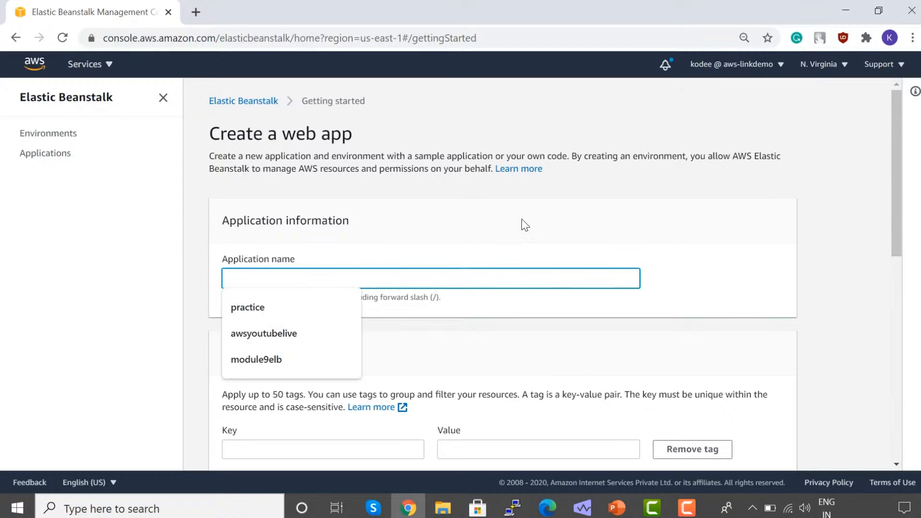
pyautogui.write('youtubelive')
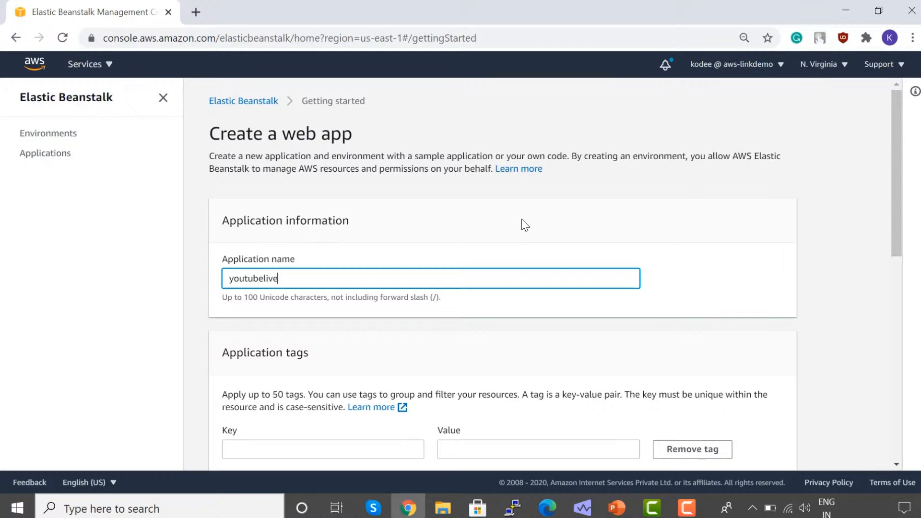
# Try to add an application tag with the key Name and the value Sampl
pyautogui.moveTo(901, 169); pyautogui.dragTo(904, 240)
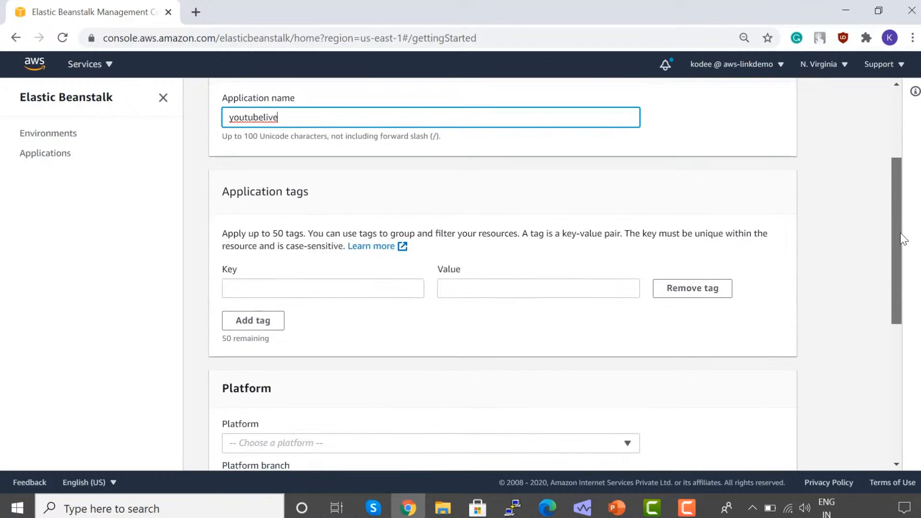
pyautogui.click(317, 280)
pyautogui.write('N')
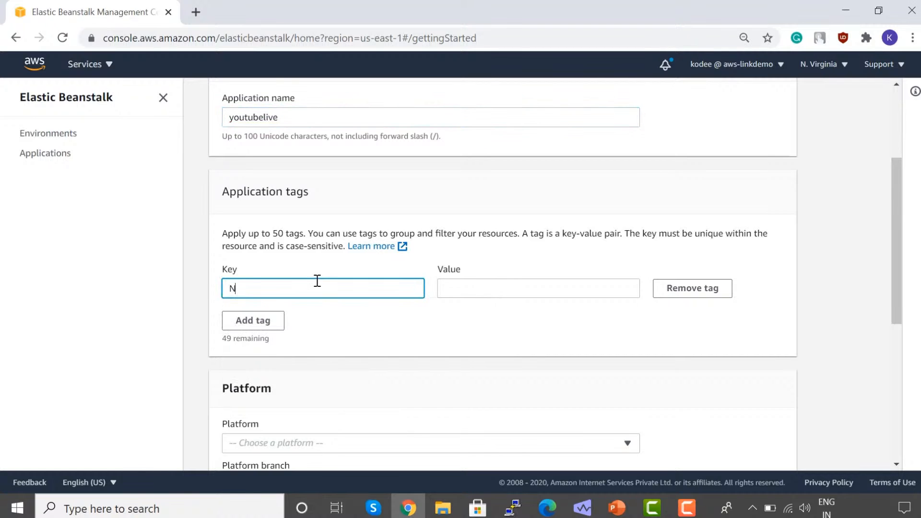
pyautogui.write('ame')
pyautogui.press('Tab')
pyautogui.write('Sampl')
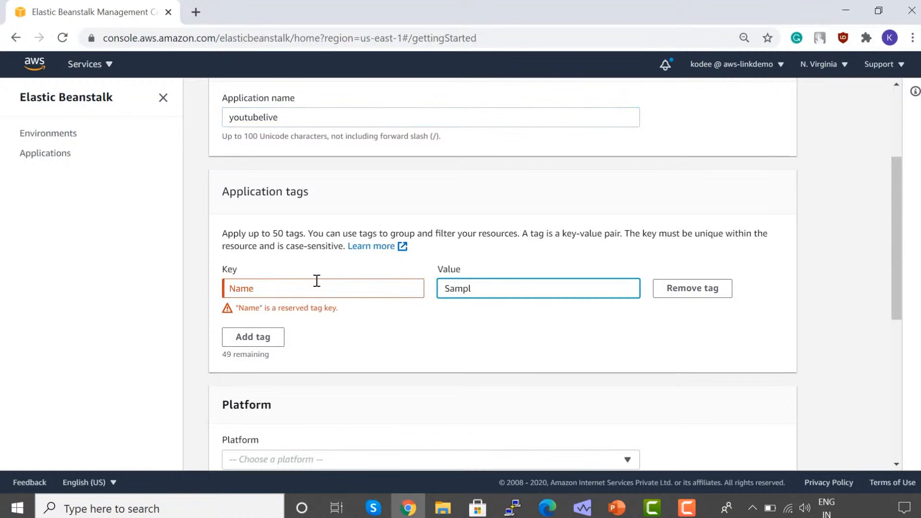
# Set the application tag's key to App and its value to Sample
pyautogui.doubleClick(260, 288)
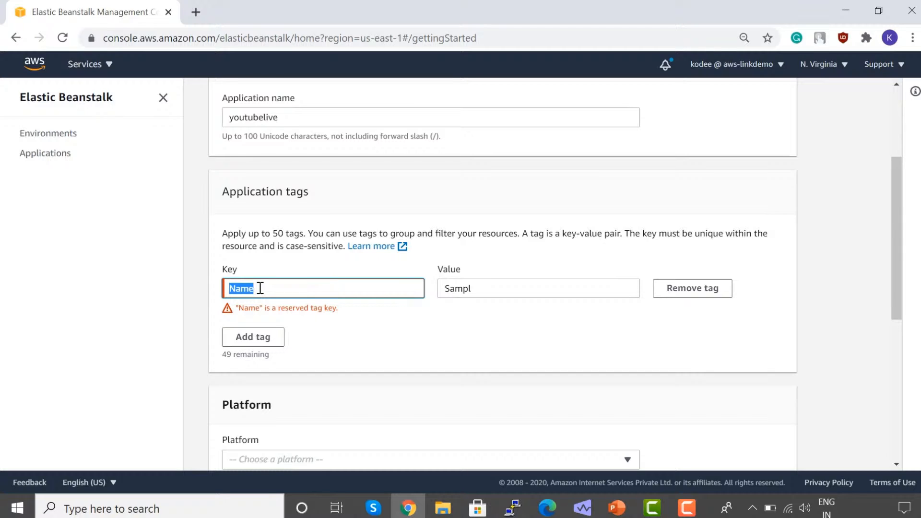
pyautogui.write('App')
pyautogui.press('Tab')
pyautogui.write('S')
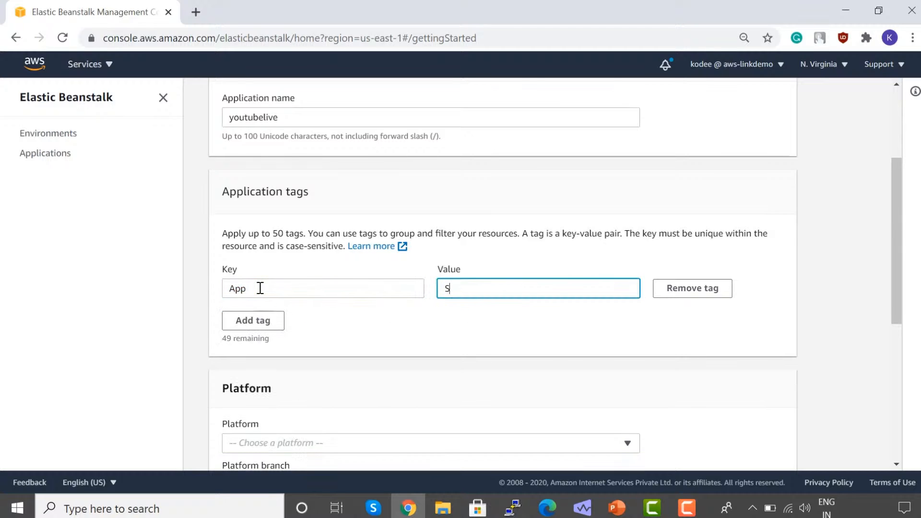
pyautogui.write('ample1')
pyautogui.press('BackSpace')
# Select PHP as the application's platform
pyautogui.moveTo(893, 240); pyautogui.dragTo(904, 318)
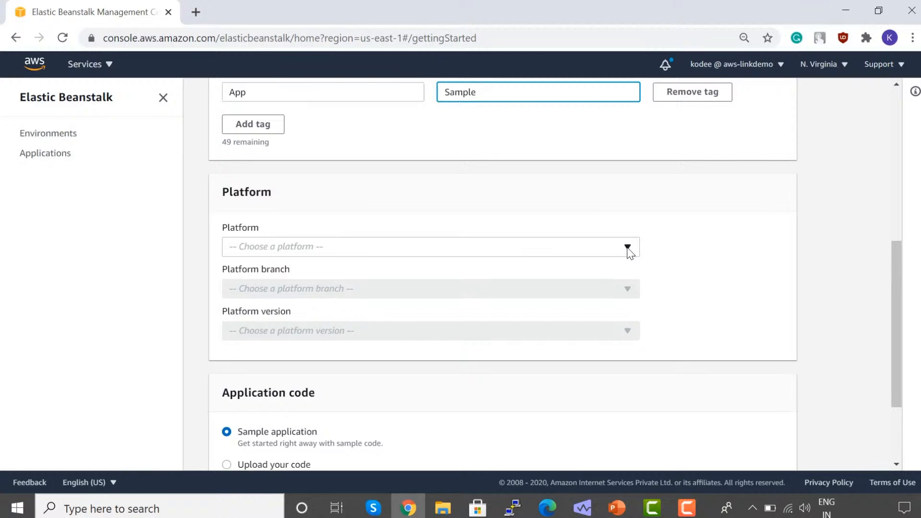
pyautogui.click(628, 248)
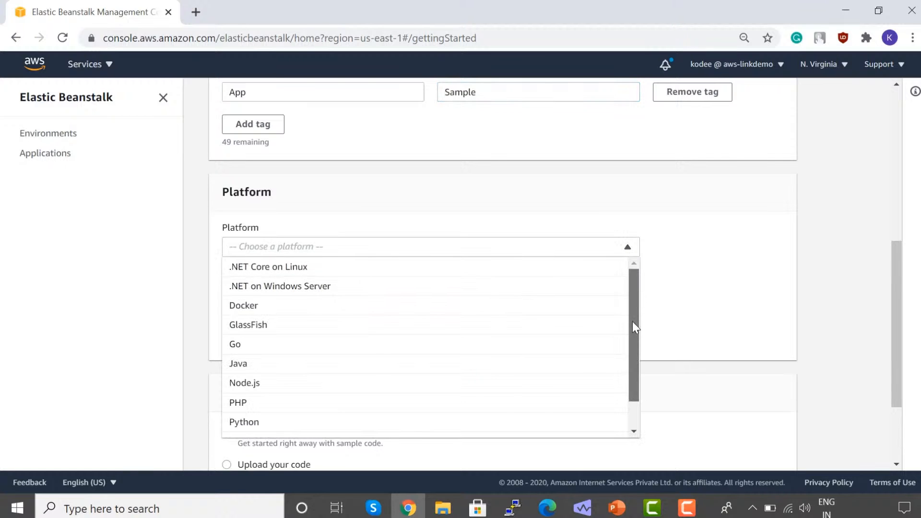
pyautogui.scroll(-1, 585, 376)
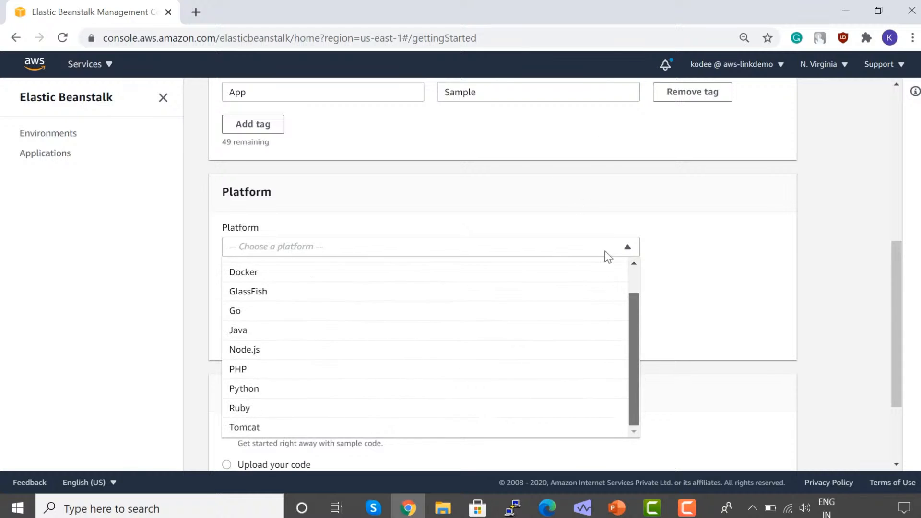
pyautogui.scroll(1, 602, 334)
pyautogui.scroll(-1, 356, 430)
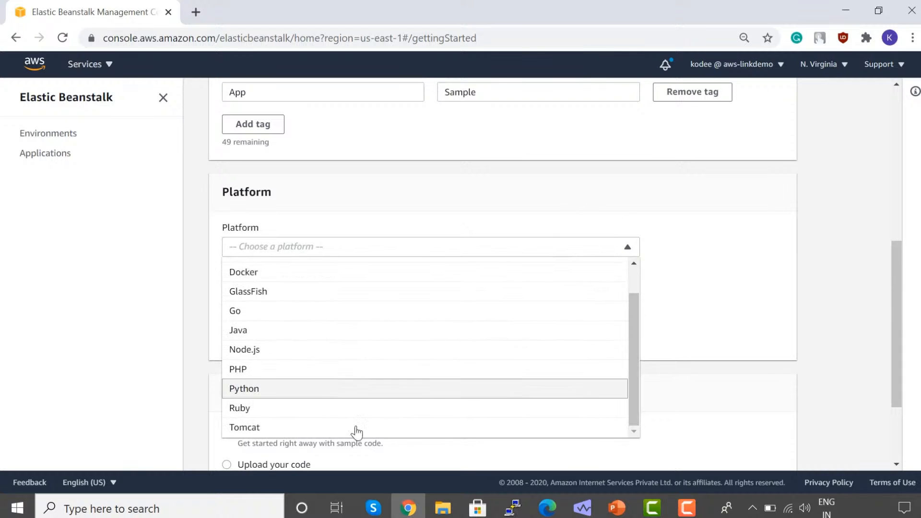
pyautogui.click(360, 371)
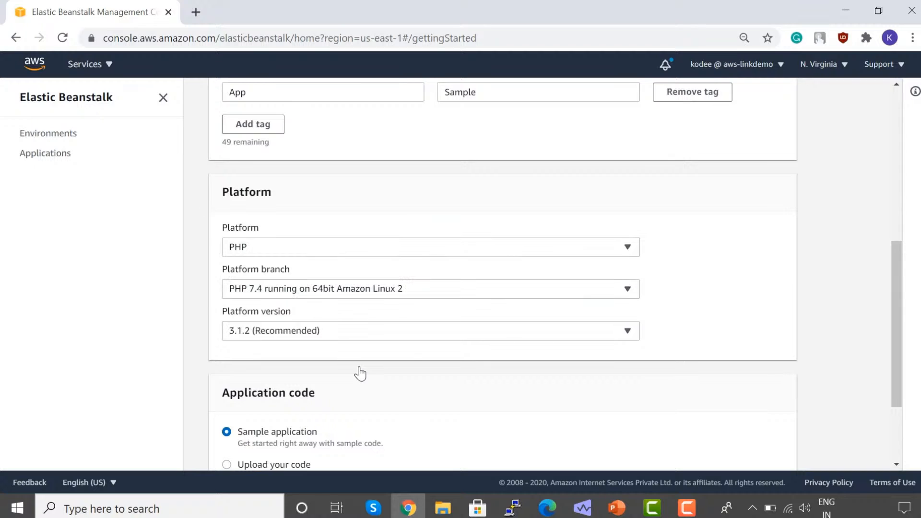
# Review the supported platform branches offered for PHP
pyautogui.click(356, 288)
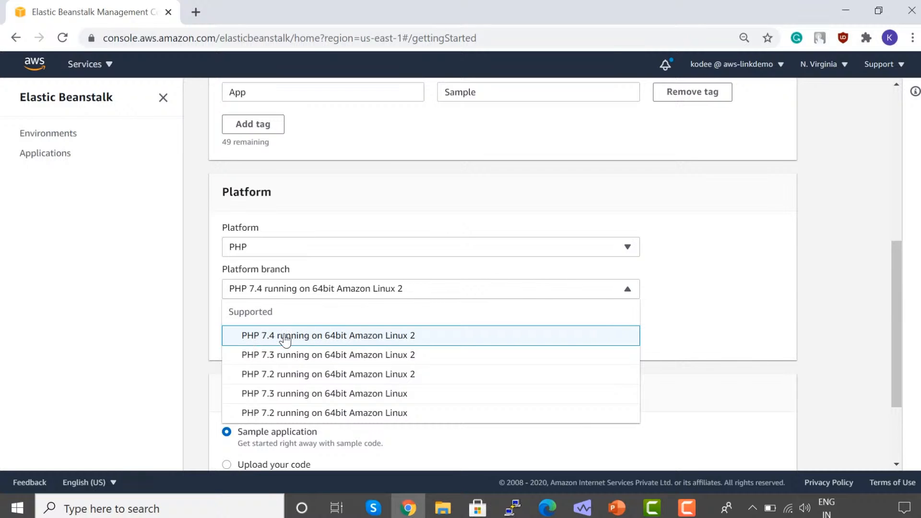
pyautogui.click(700, 341)
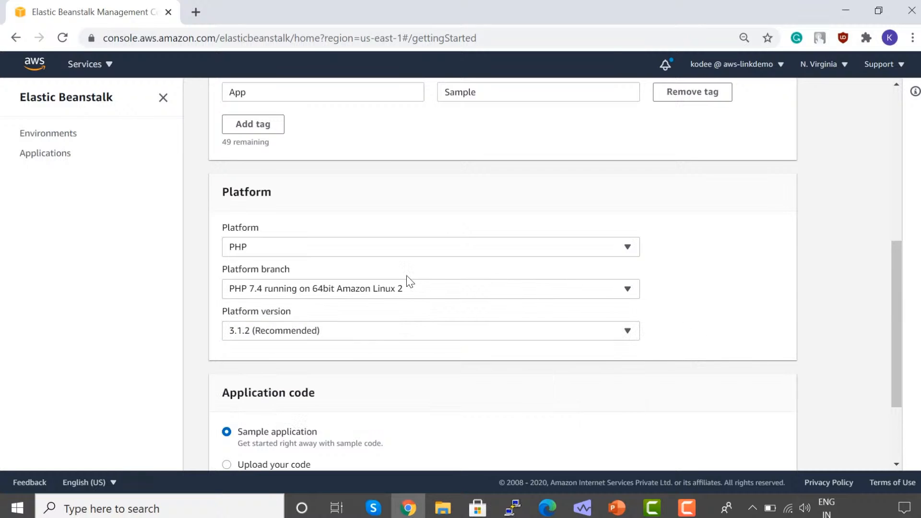
pyautogui.click(394, 293)
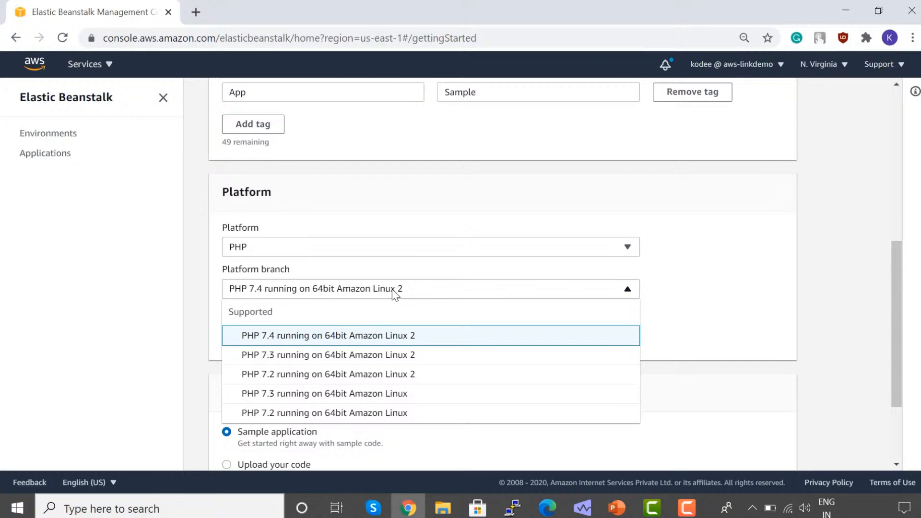
# Try GlassFish and Node.js as the platform, checking the Node.js branches, and switch back to PHP
pyautogui.click(411, 251)
pyautogui.click(354, 328)
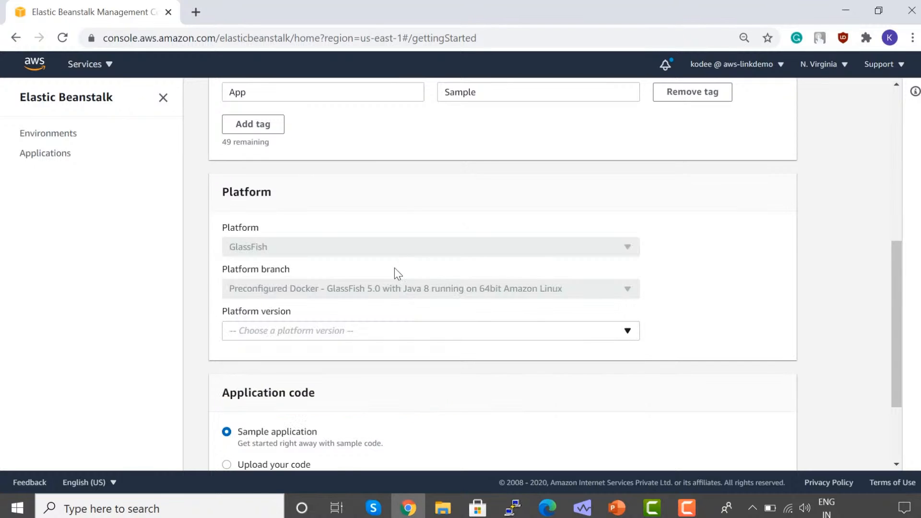
pyautogui.click(411, 249)
pyautogui.click(352, 383)
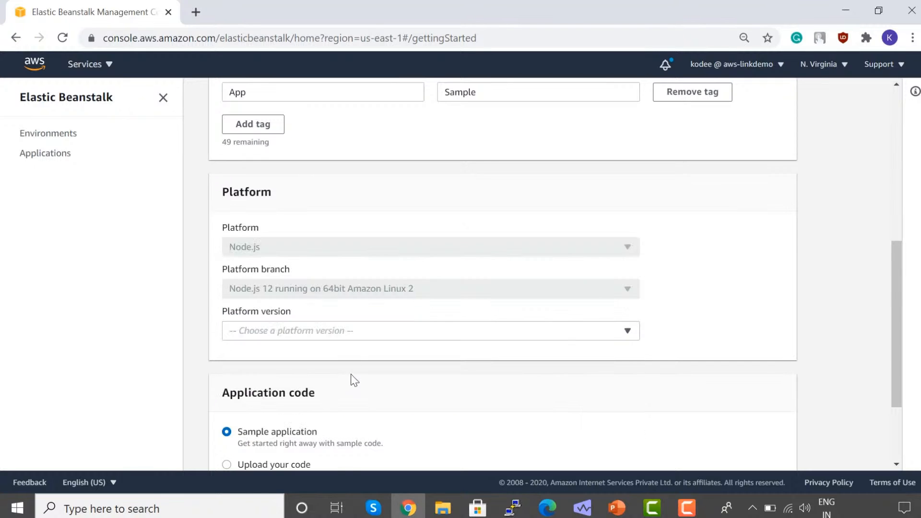
pyautogui.click(394, 288)
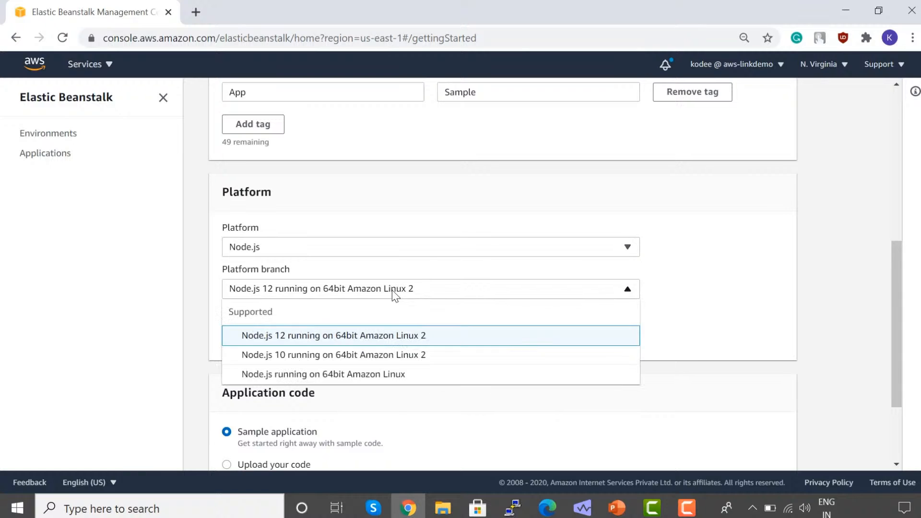
pyautogui.click(416, 254)
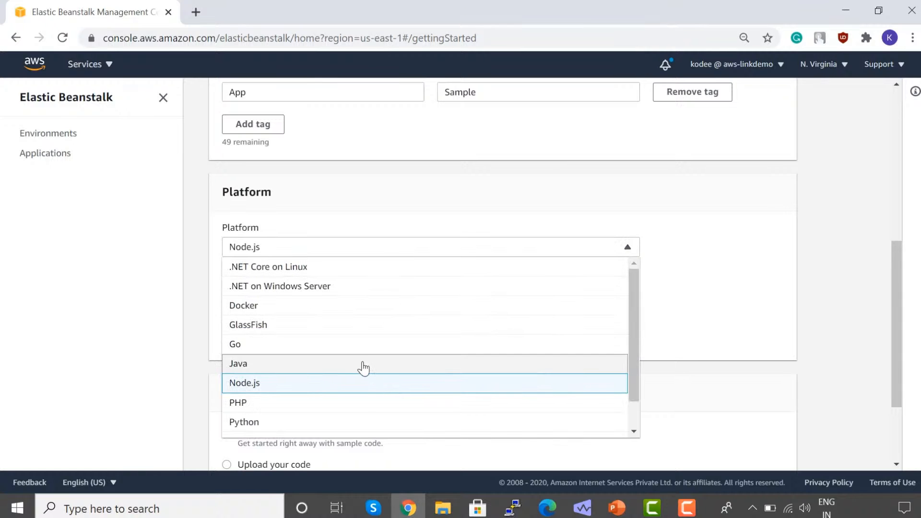
pyautogui.click(358, 403)
# Examine the PHP branch and version choices and the list of platforms, leaving each selection as it is
pyautogui.click(417, 292)
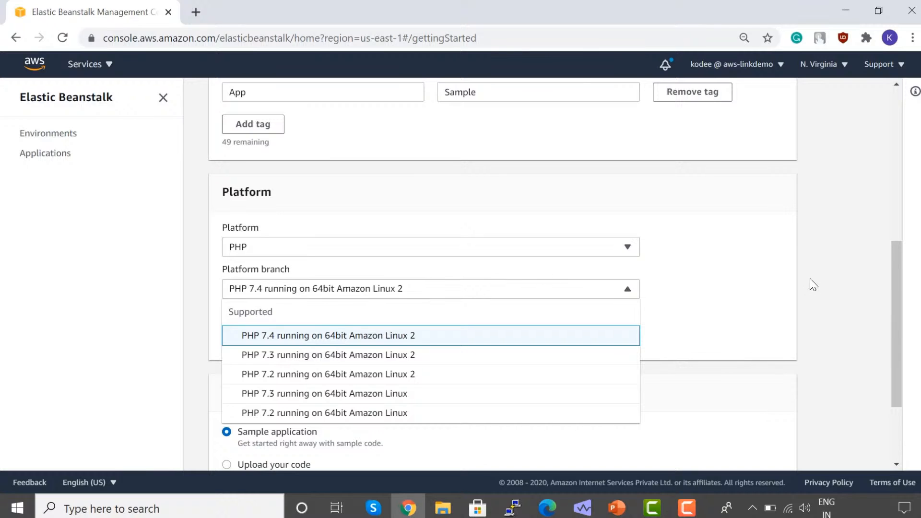
pyautogui.click(705, 278)
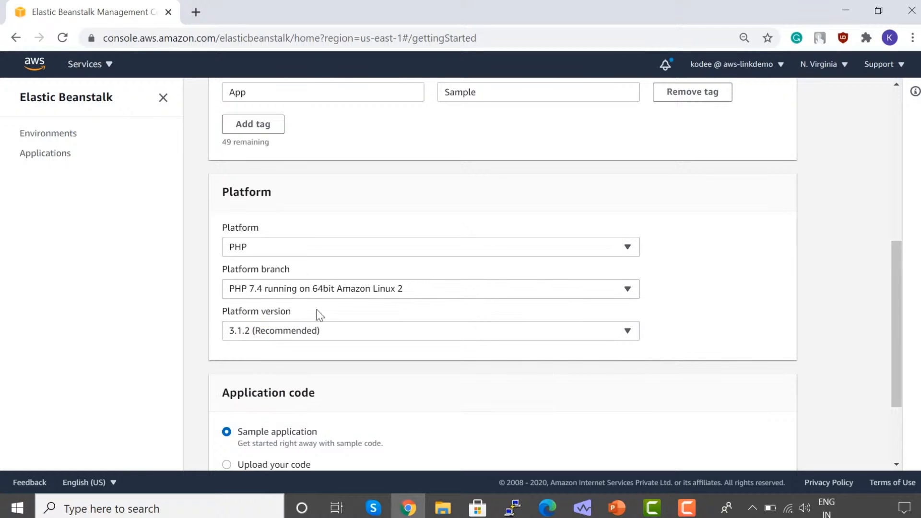
pyautogui.click(327, 337)
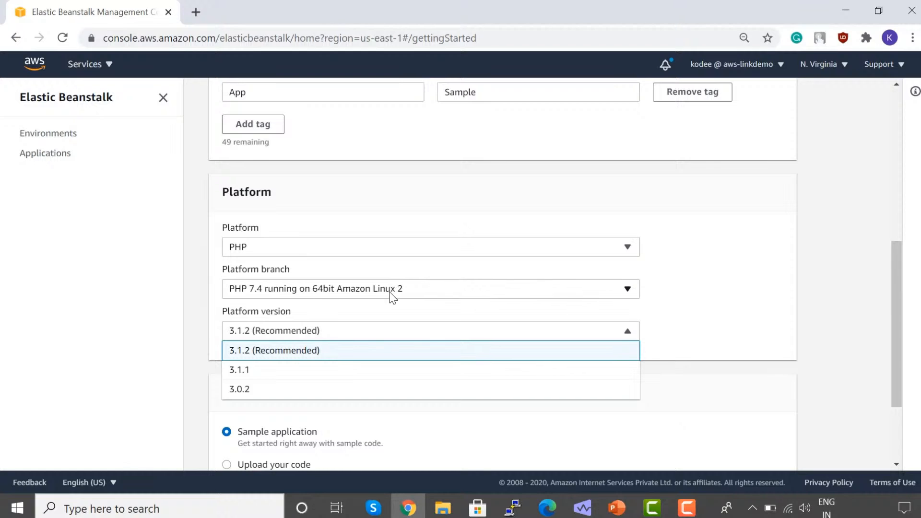
pyautogui.click(367, 293)
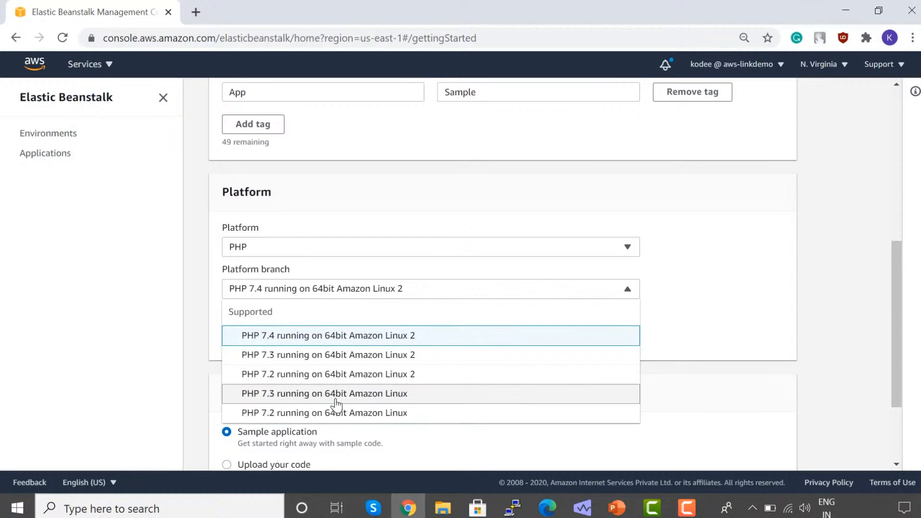
pyautogui.click(355, 290)
pyautogui.click(361, 246)
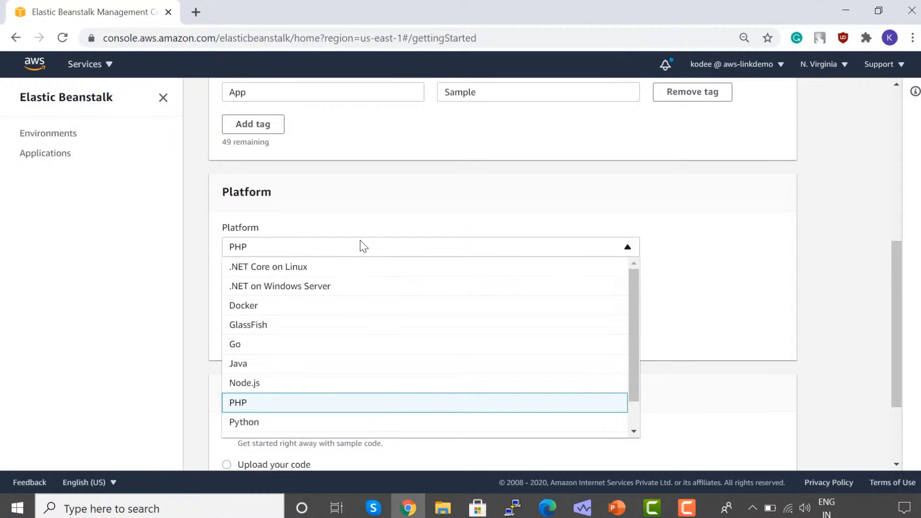
pyautogui.click(736, 222)
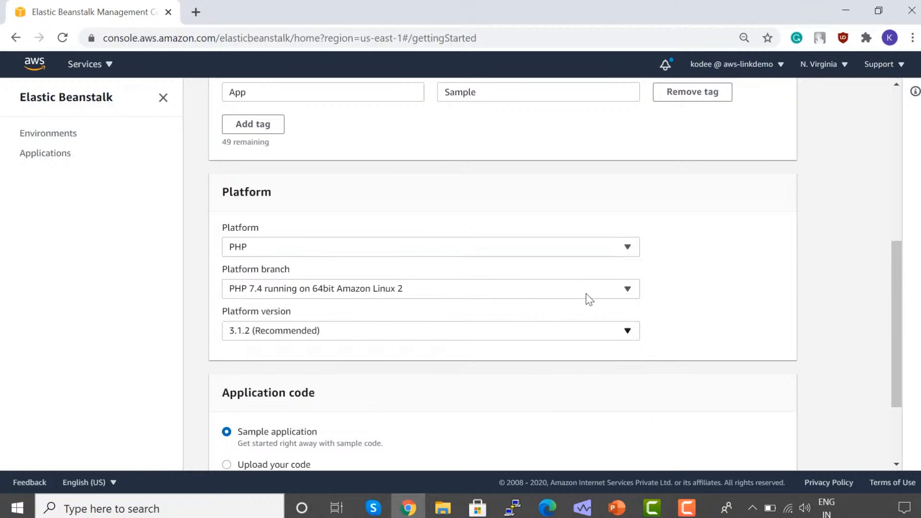
# Open the additional configuration options, review the environment type and instance type, and open the Capacity settings for editing
pyautogui.scroll(-3, 730, 321)
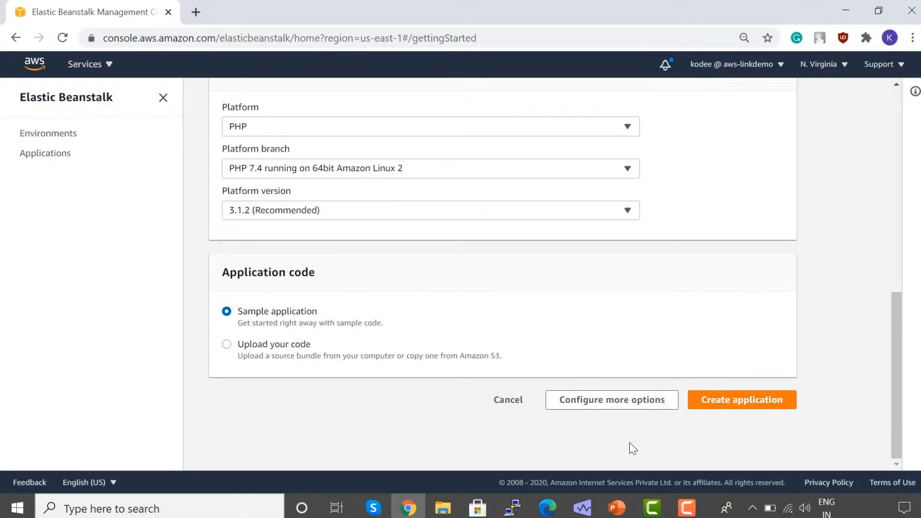
pyautogui.click(649, 404)
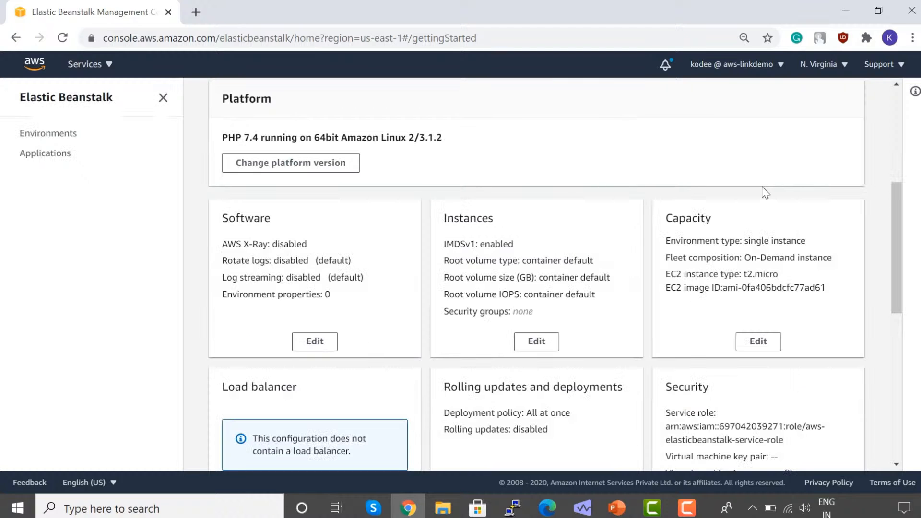
pyautogui.moveTo(892, 208); pyautogui.dragTo(893, 235)
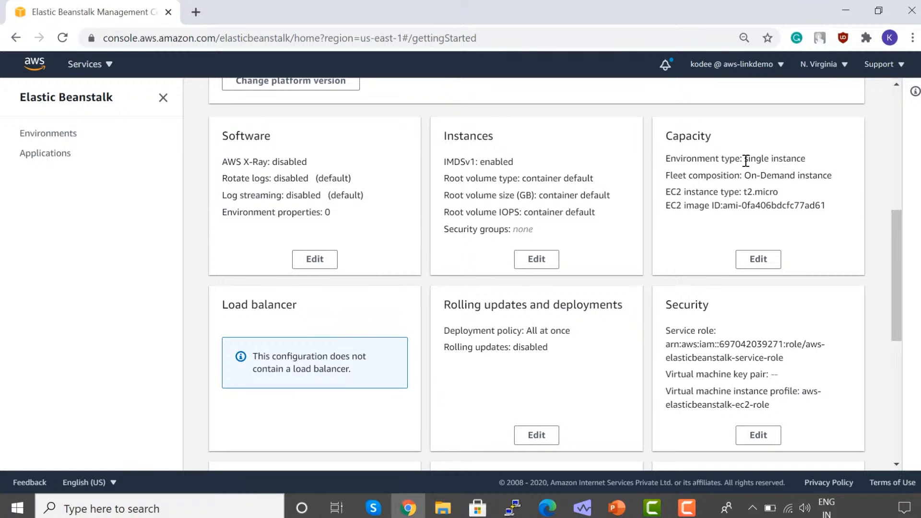
pyautogui.moveTo(746, 160); pyautogui.dragTo(805, 155)
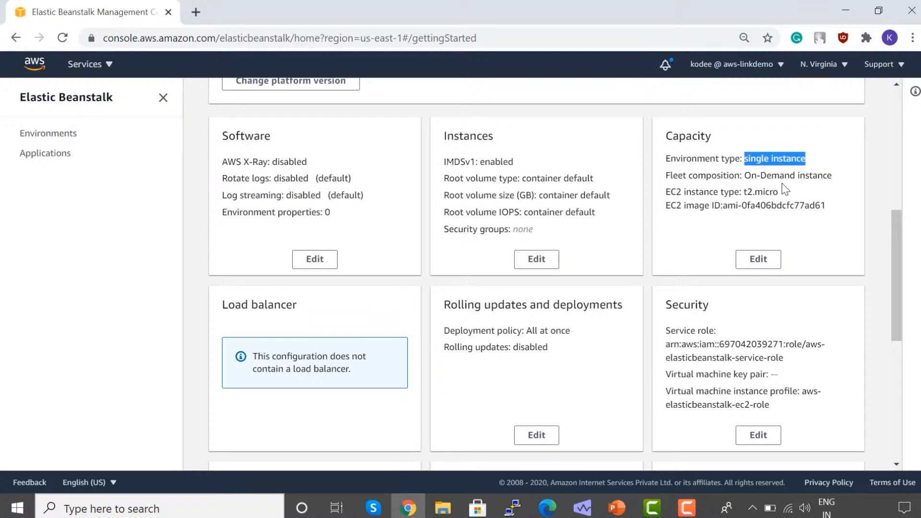
pyautogui.moveTo(742, 194); pyautogui.dragTo(783, 198)
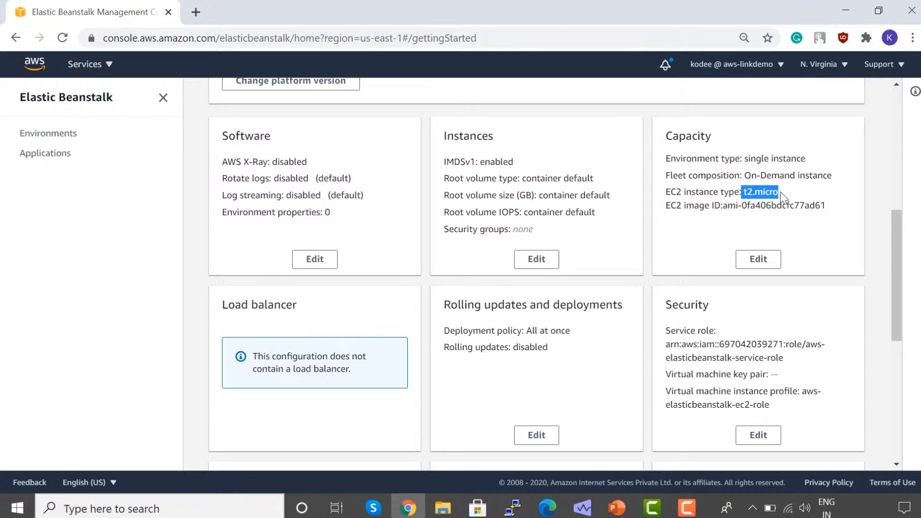
pyautogui.click(758, 259)
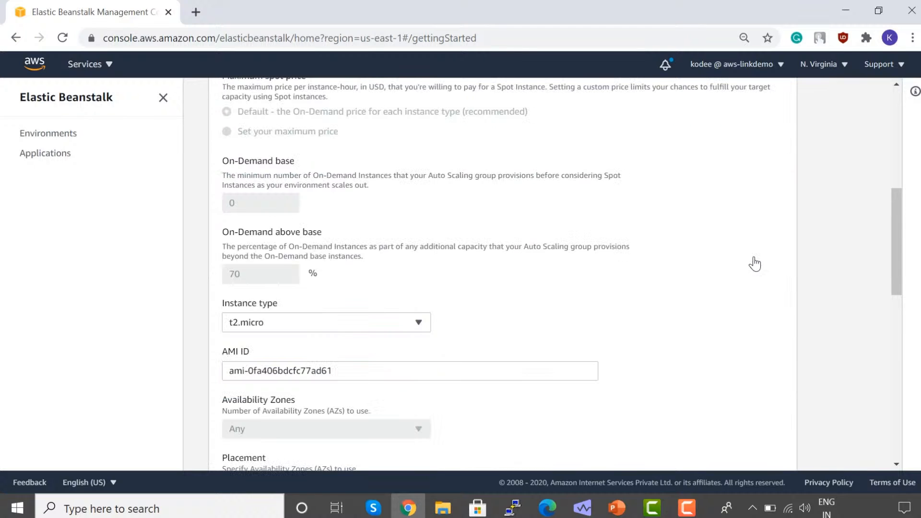
# Examine the instance types and the environment type choices in the capacity settings, leaving both selections as they are
pyautogui.click(382, 318)
pyautogui.click(664, 301)
pyautogui.scroll(1, 582, 342)
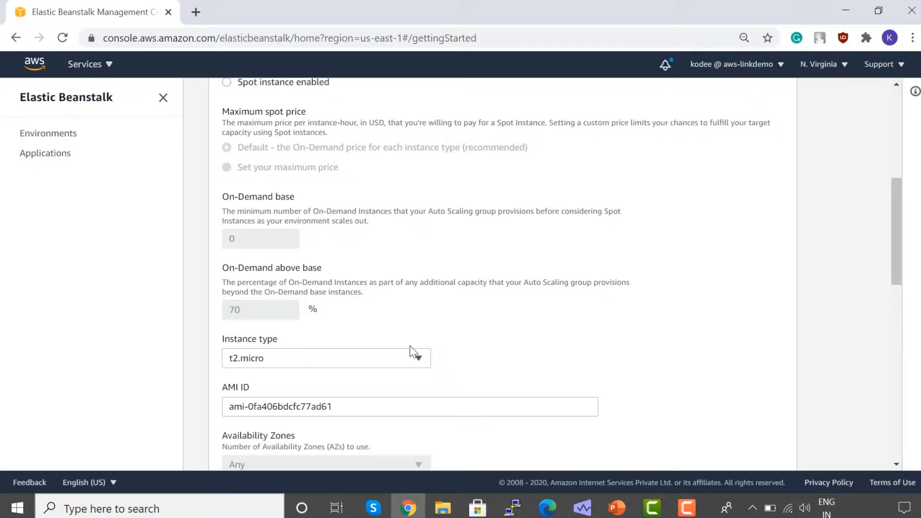
pyautogui.click(416, 361)
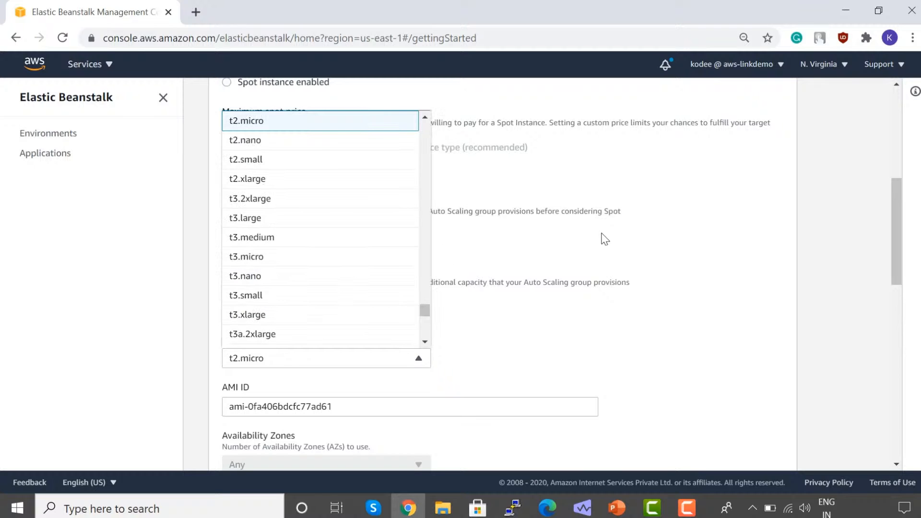
pyautogui.click(893, 181)
pyautogui.moveTo(893, 212); pyautogui.dragTo(903, 145)
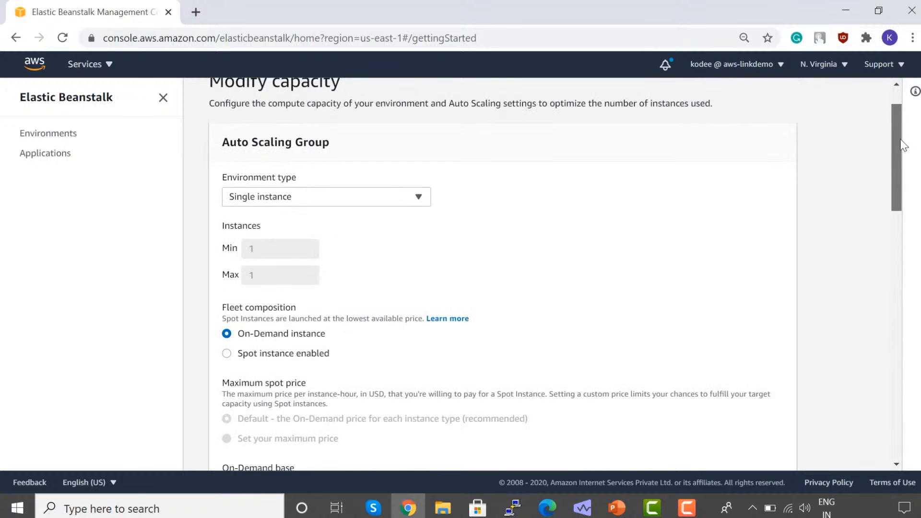
pyautogui.click(398, 195)
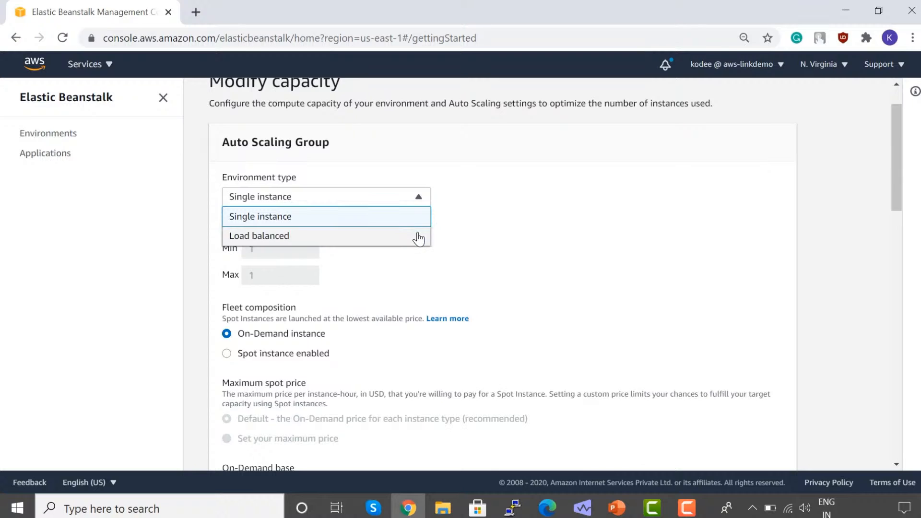
pyautogui.click(525, 235)
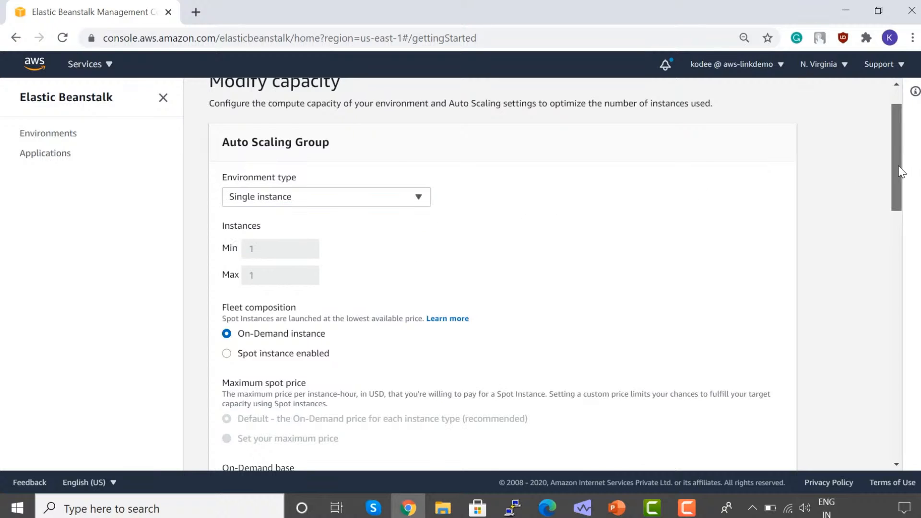
# Review the fleet composition, AMI ID and scaling trigger settings, and leave the capacity settings without saving
pyautogui.moveTo(901, 179); pyautogui.dragTo(906, 225)
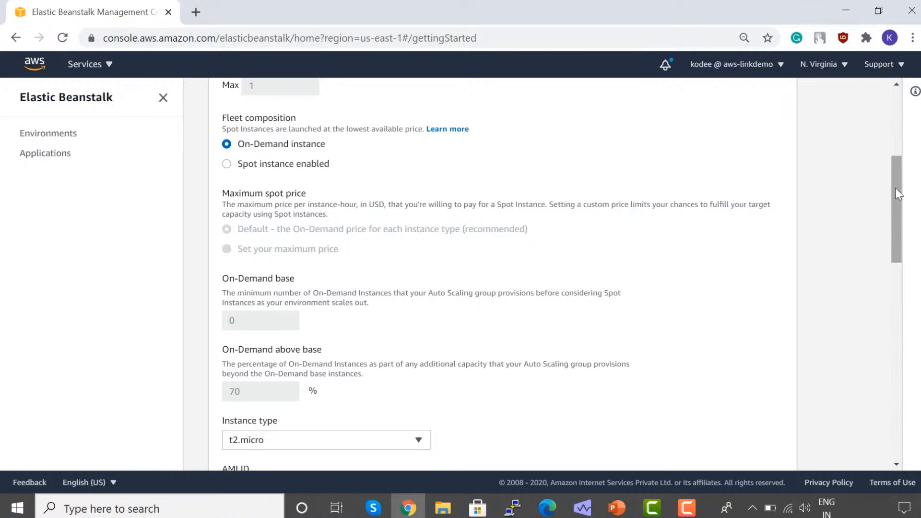
pyautogui.moveTo(896, 188); pyautogui.dragTo(897, 284)
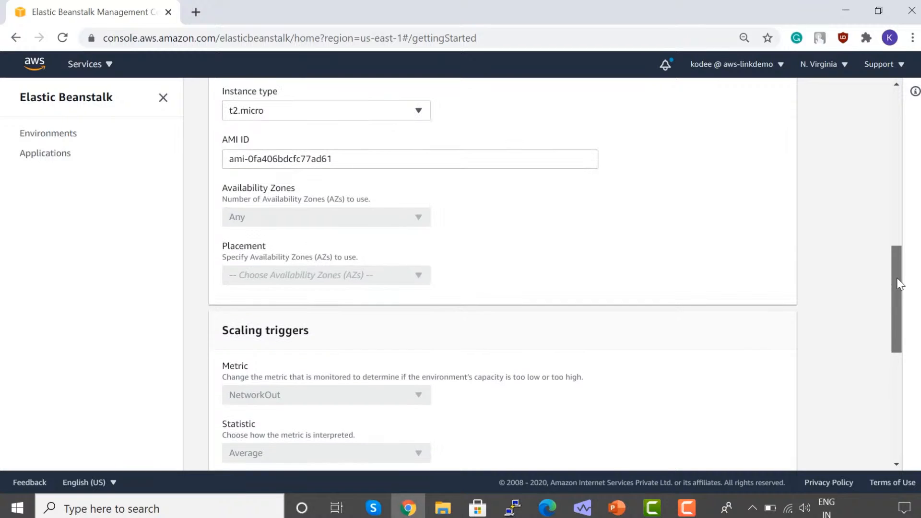
pyautogui.click(340, 169)
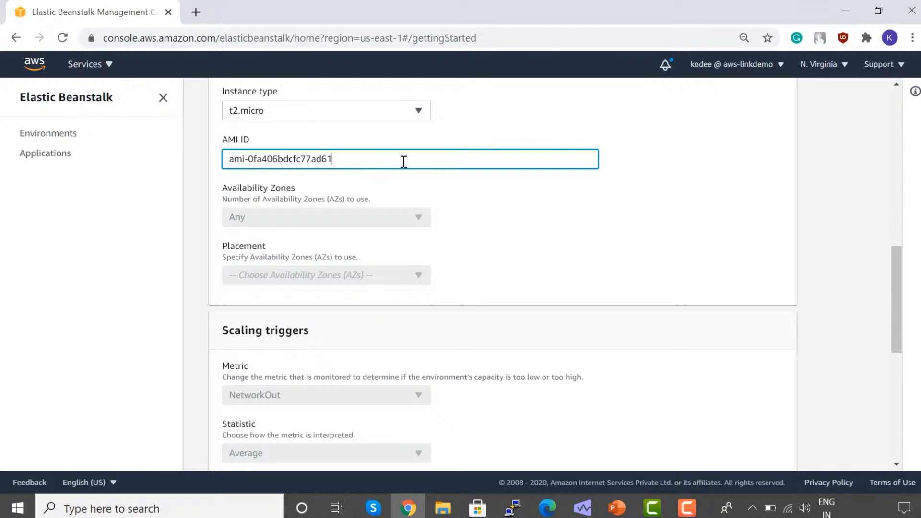
pyautogui.click(632, 328)
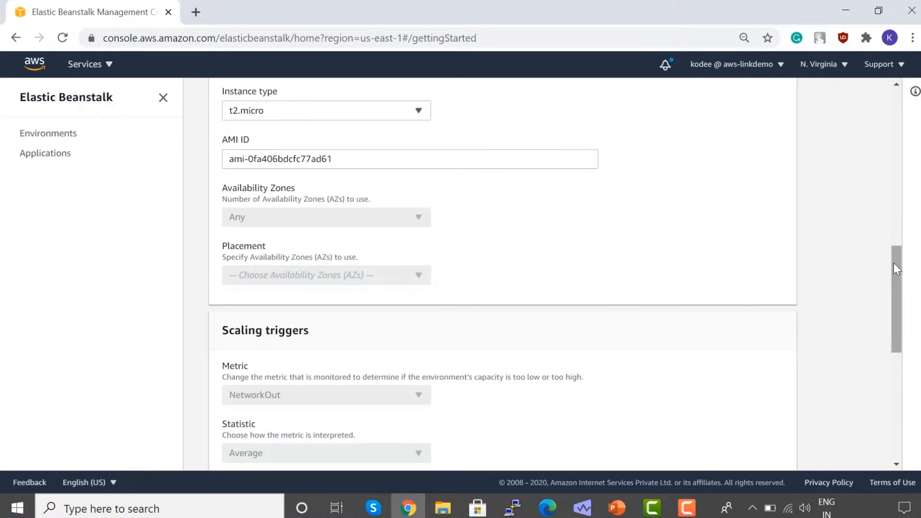
pyautogui.moveTo(894, 268); pyautogui.dragTo(912, 416)
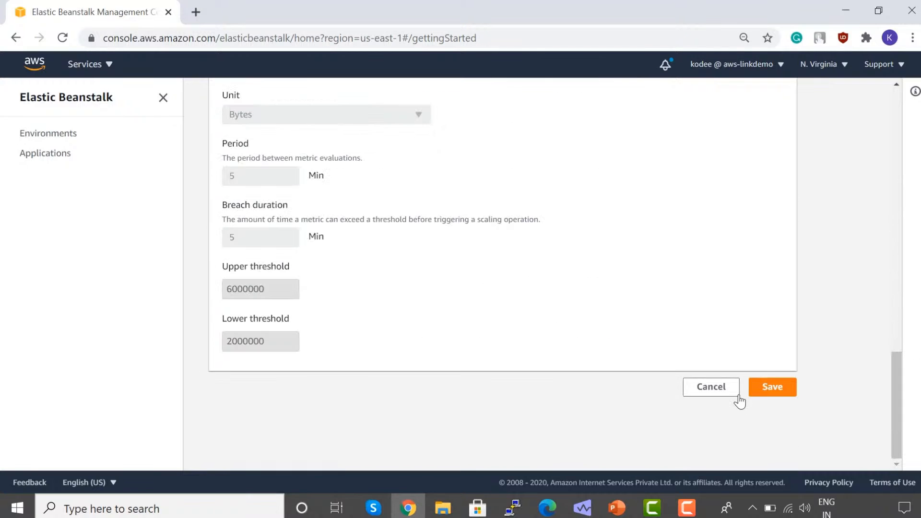
pyautogui.click(728, 398)
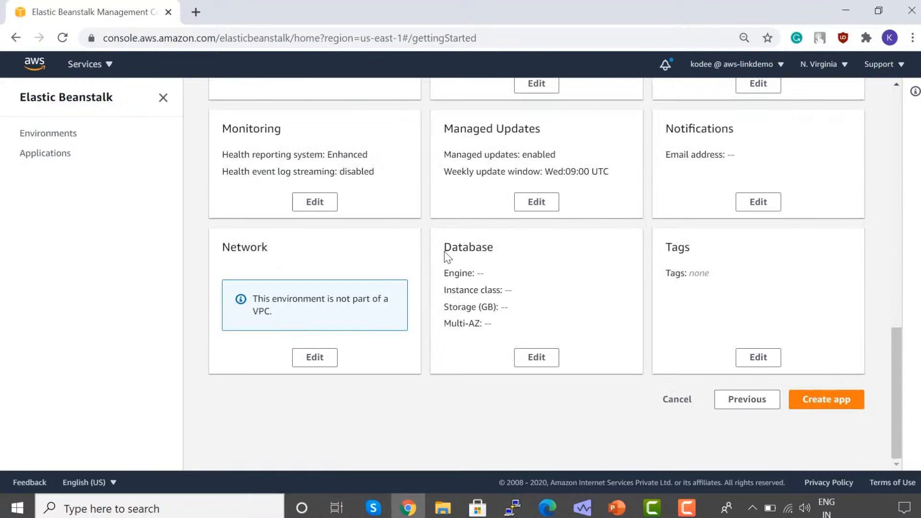
# Open the Database settings, review the engine, storage, credential, retention and availability options, and leave without saving
pyautogui.click(536, 357)
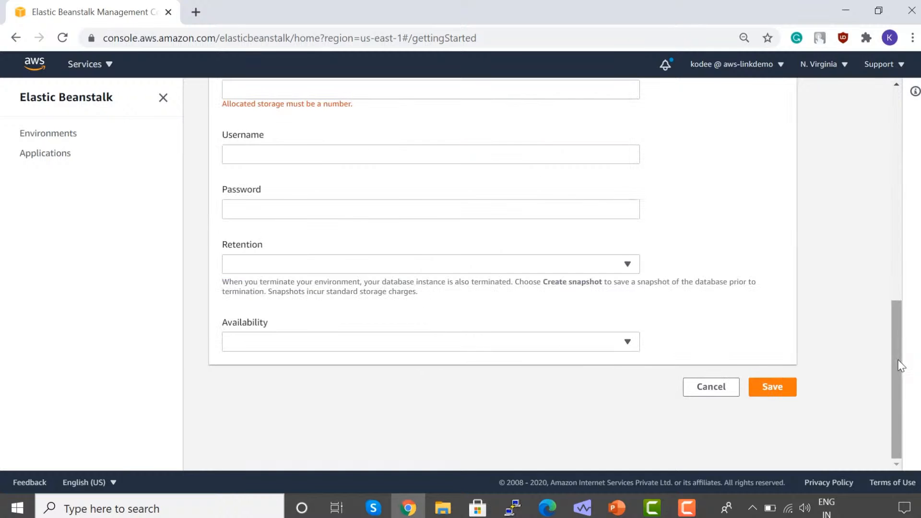
pyautogui.moveTo(899, 365); pyautogui.dragTo(915, 250)
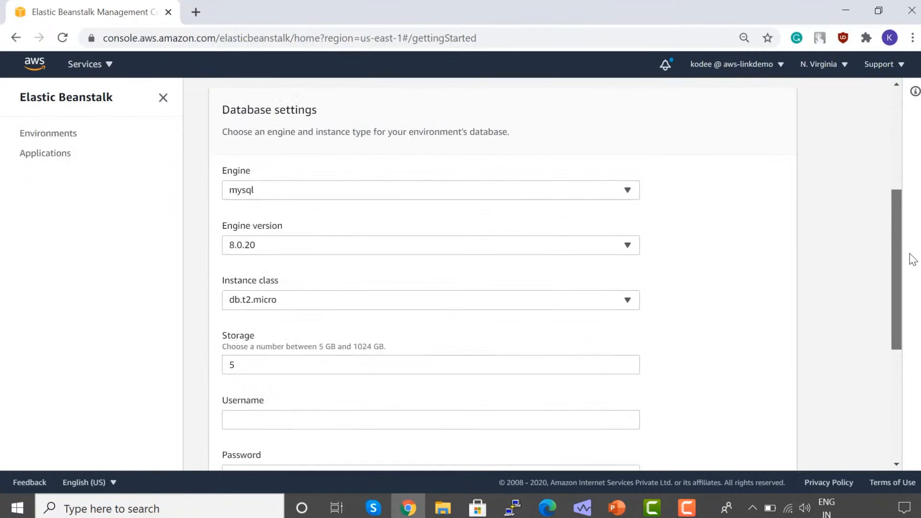
pyautogui.scroll(-2, 913, 259)
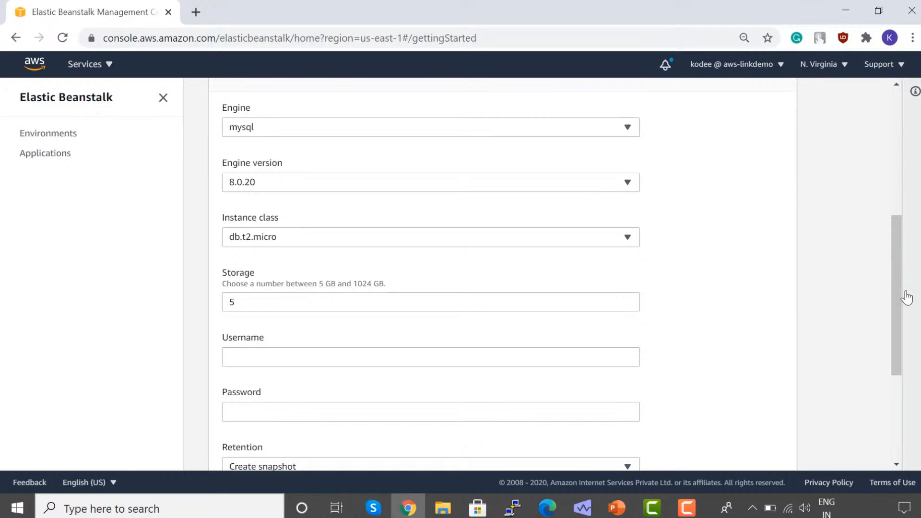
pyautogui.moveTo(900, 298); pyautogui.dragTo(890, 384)
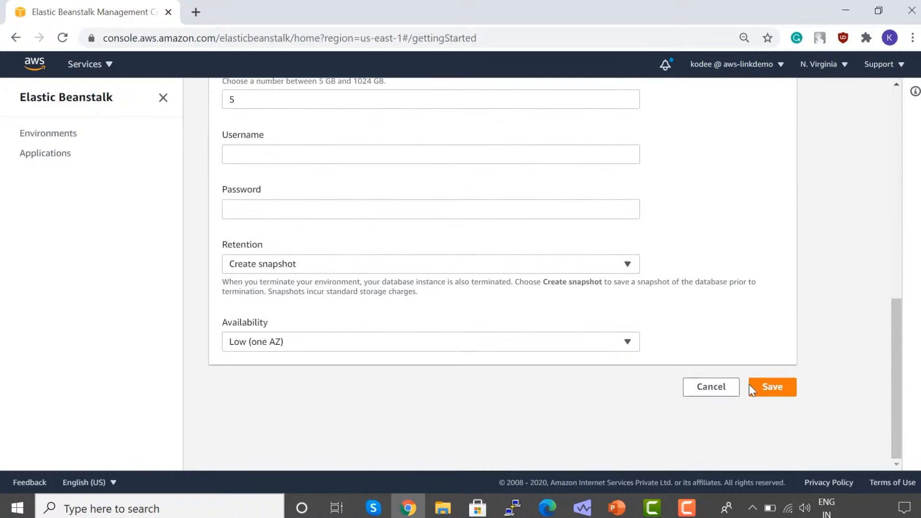
pyautogui.click(709, 389)
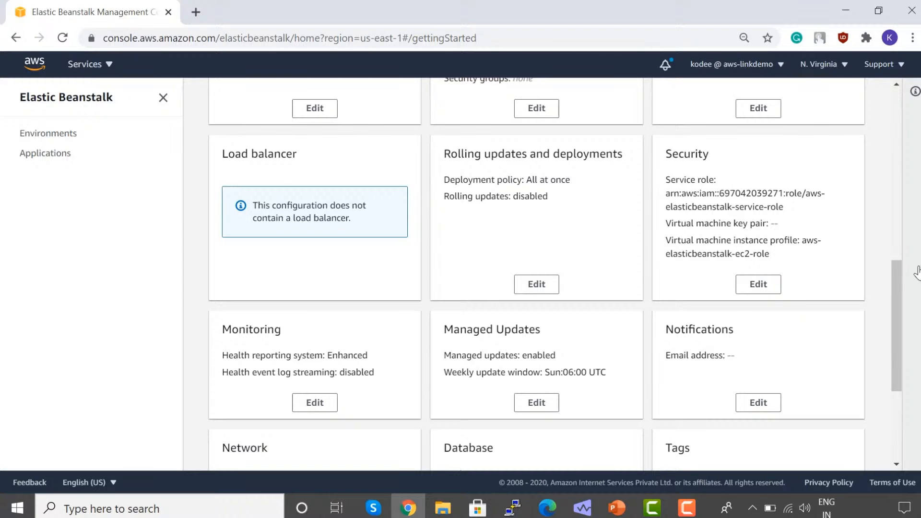
# Open the Network settings, review the public IP option and instance subnets, and leave without saving
pyautogui.moveTo(896, 277); pyautogui.dragTo(895, 300)
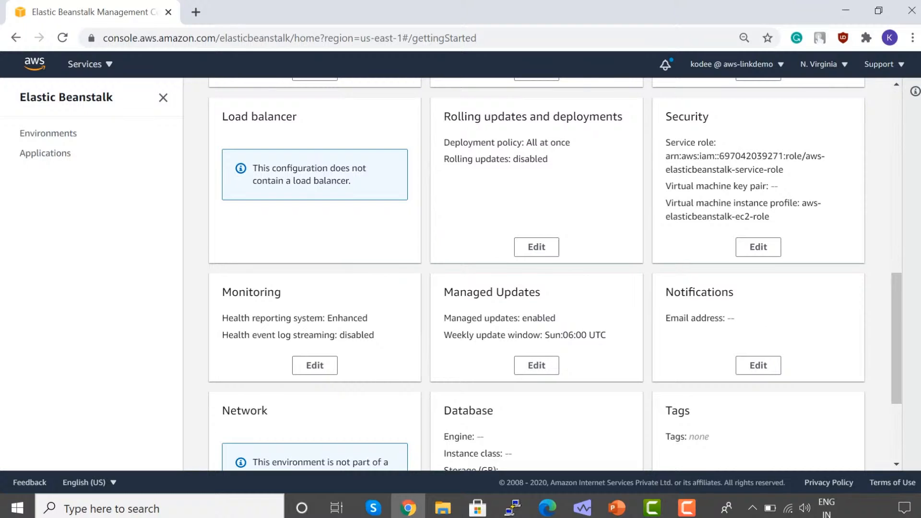
pyautogui.moveTo(891, 315); pyautogui.dragTo(891, 404)
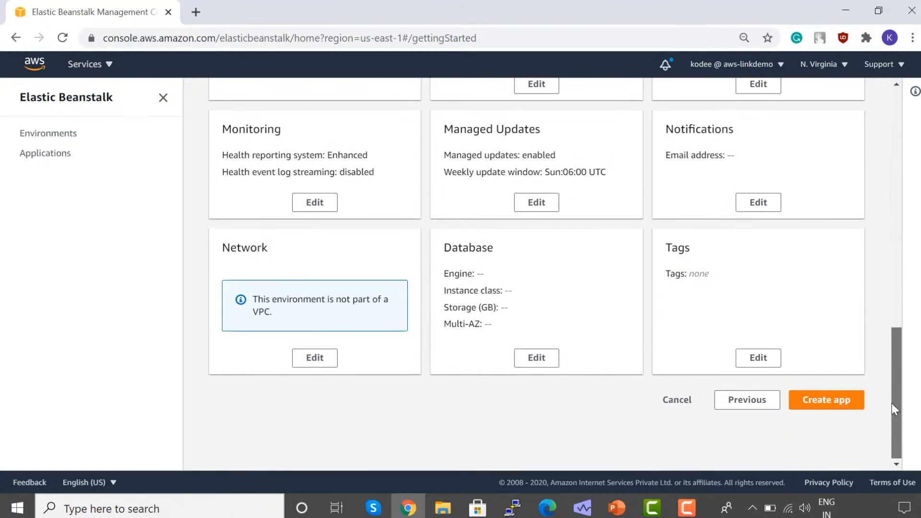
pyautogui.moveTo(453, 313); pyautogui.dragTo(319, 323)
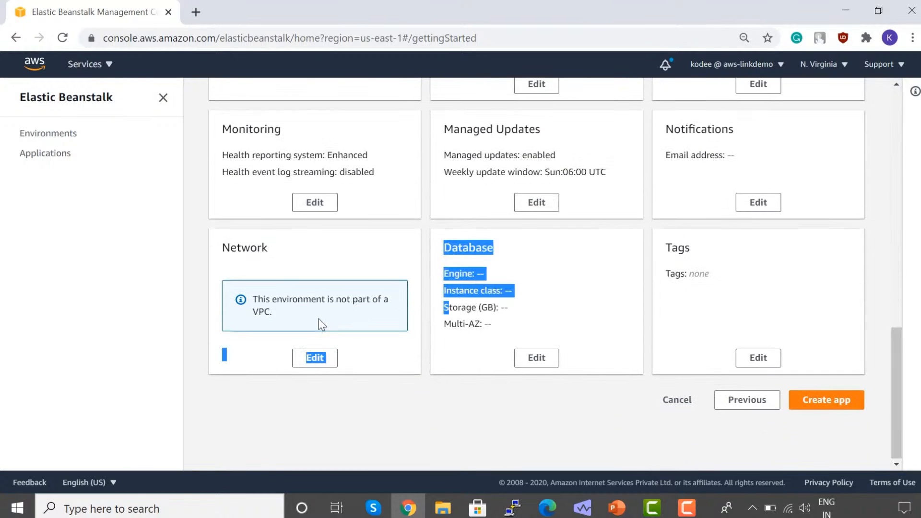
pyautogui.click(243, 351)
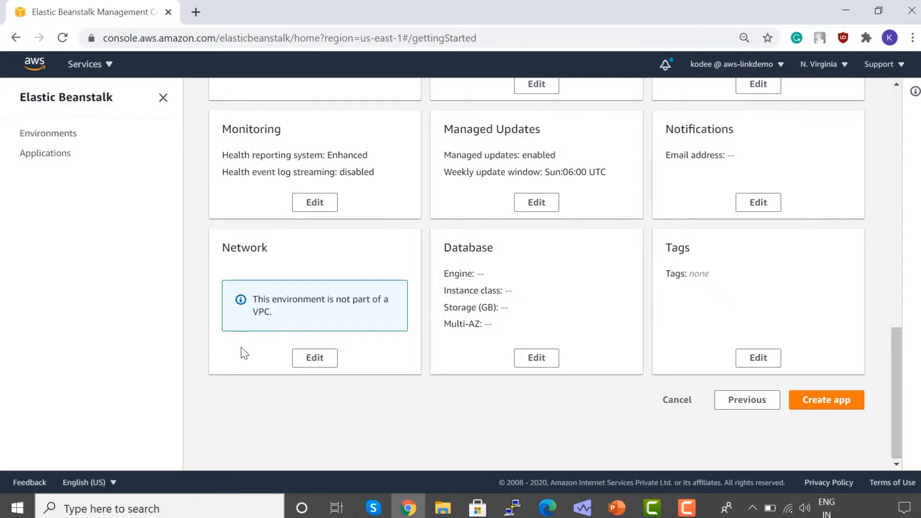
pyautogui.click(316, 364)
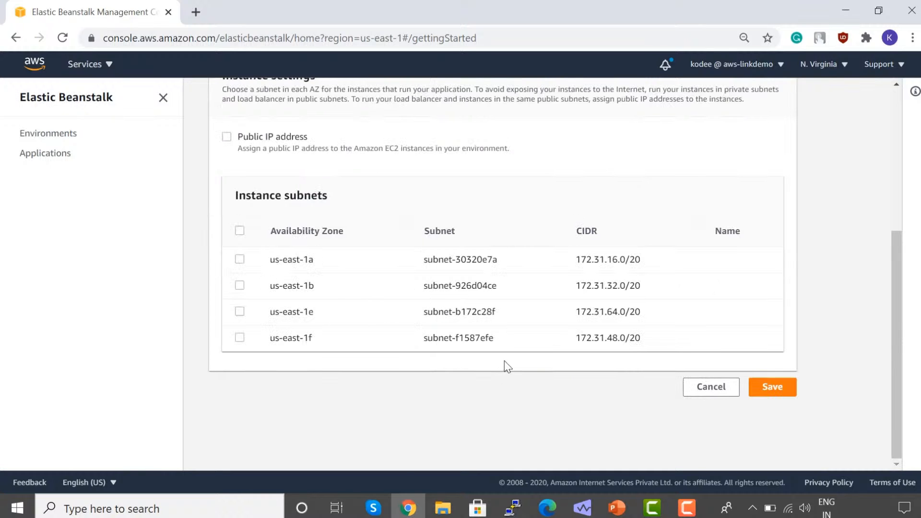
pyautogui.moveTo(898, 309); pyautogui.dragTo(910, 333)
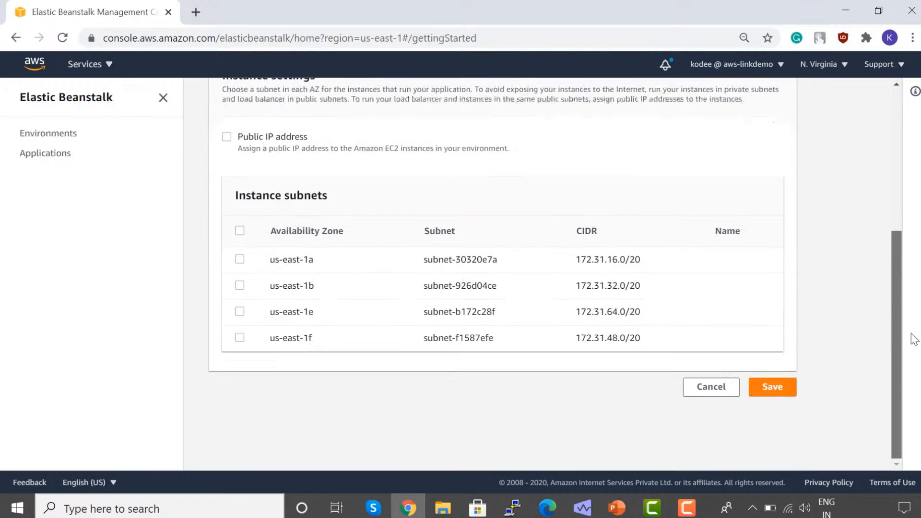
pyautogui.click(707, 396)
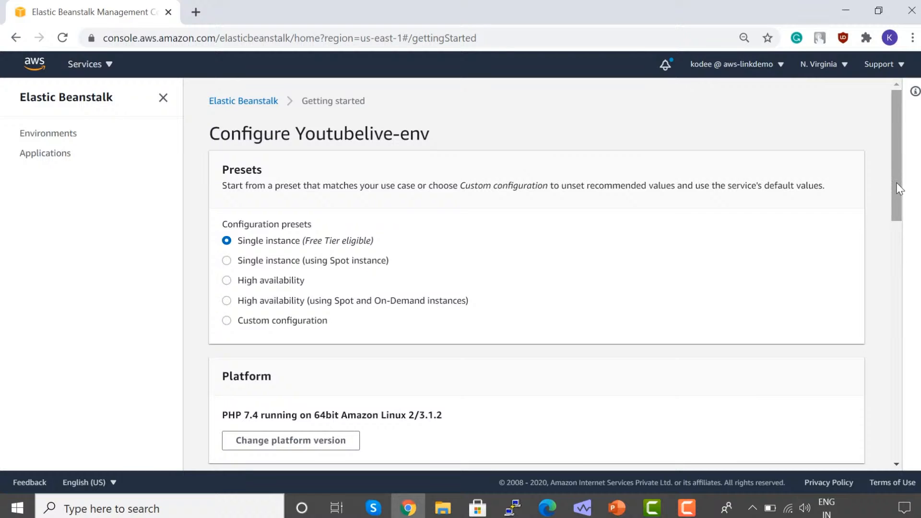
# Open the Monitoring settings, try Basic health reporting, switch back to Enhanced, and leave without saving
pyautogui.moveTo(897, 185); pyautogui.dragTo(897, 423)
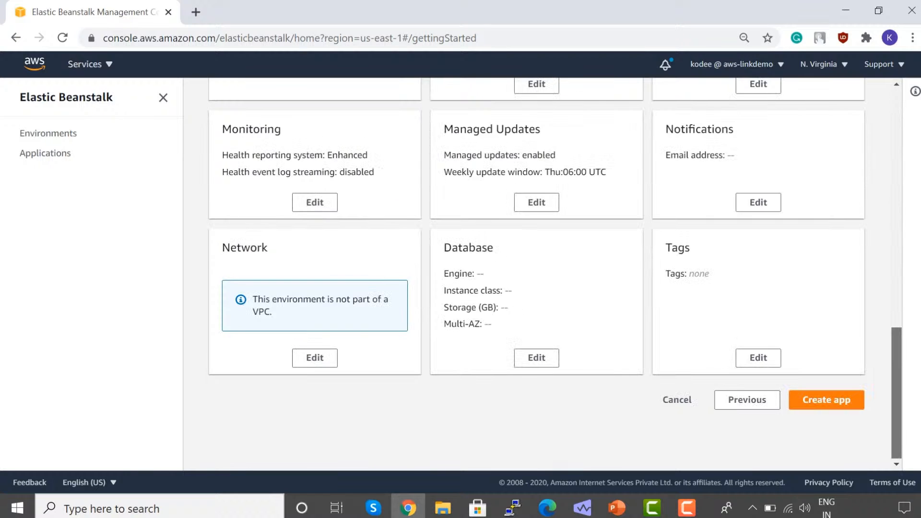
pyautogui.scroll(15, 538, 262)
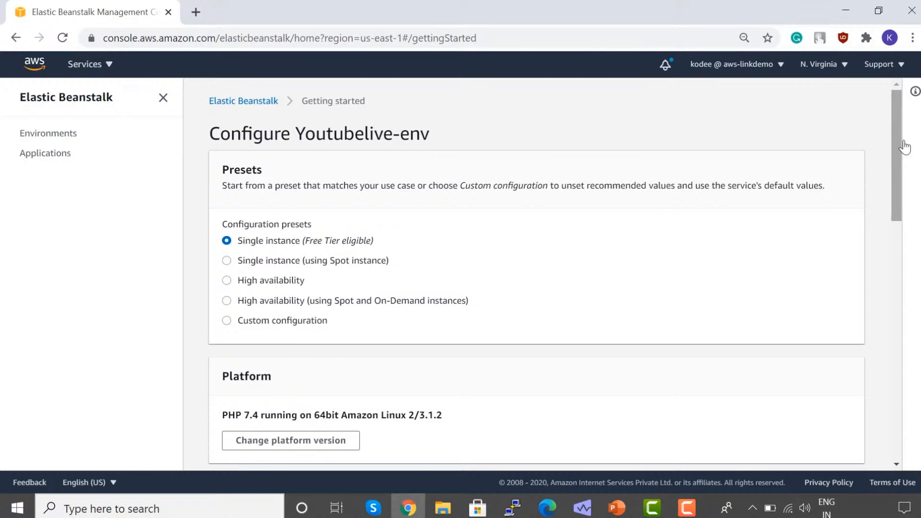
pyautogui.moveTo(899, 149); pyautogui.dragTo(909, 339)
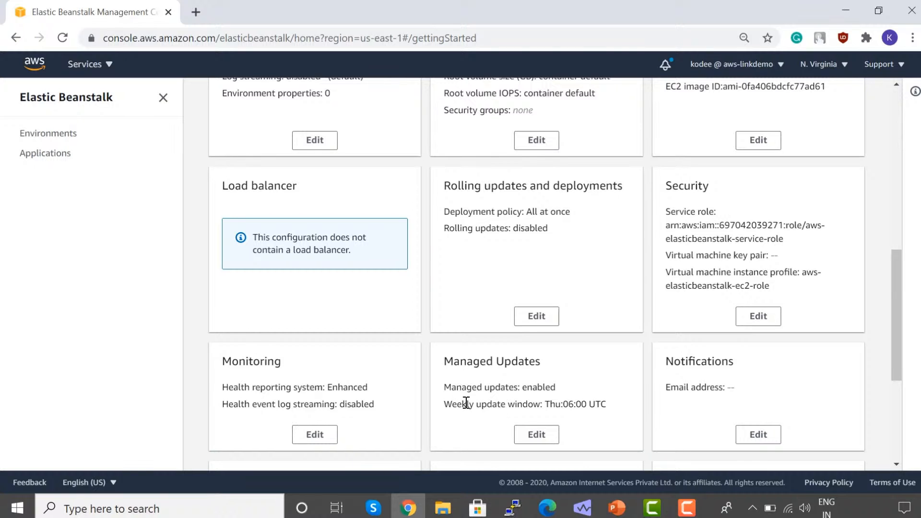
pyautogui.click(315, 434)
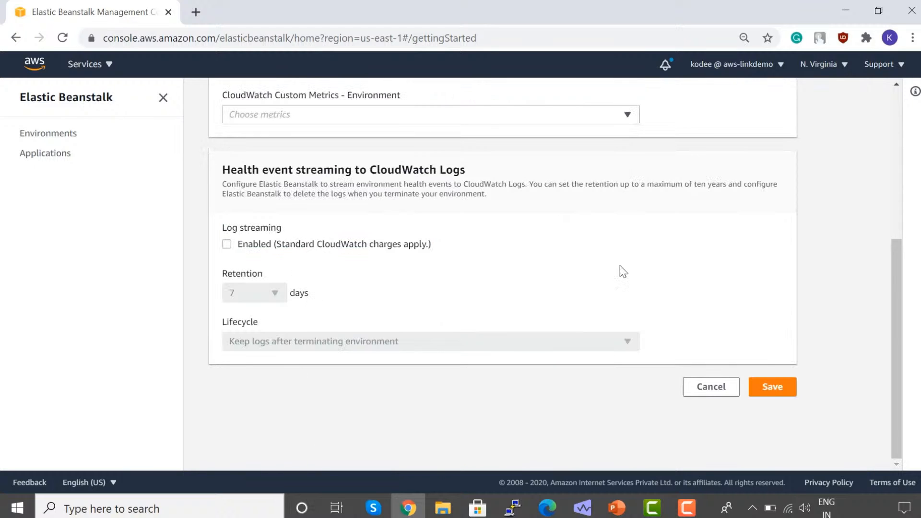
pyautogui.moveTo(893, 329); pyautogui.dragTo(908, 165)
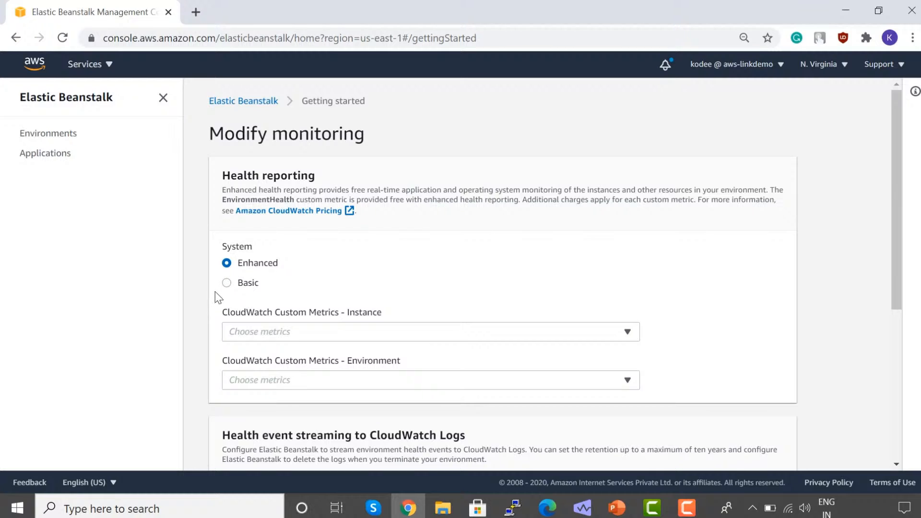
pyautogui.click(226, 283)
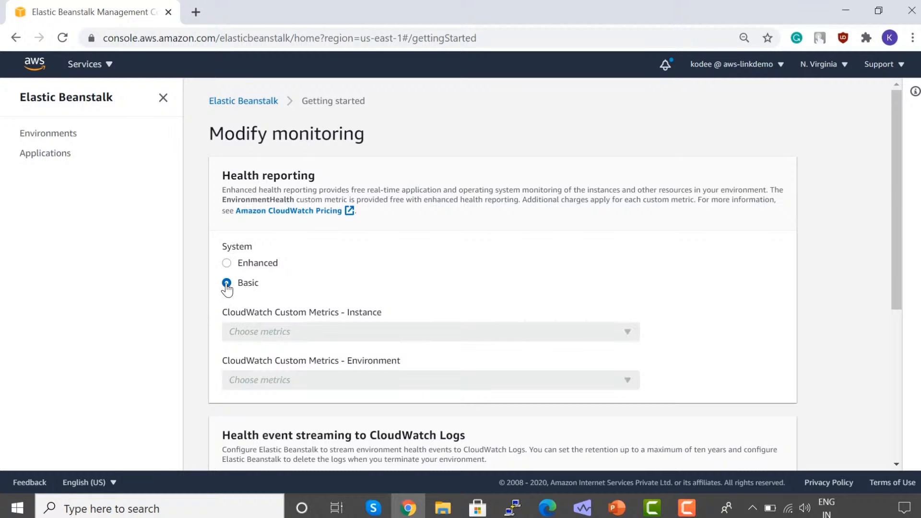
pyautogui.click(243, 264)
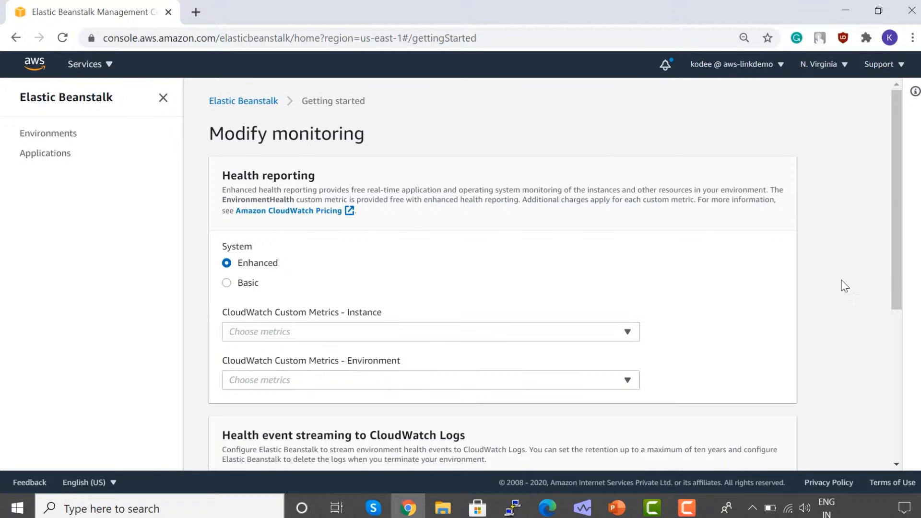
pyautogui.moveTo(895, 266); pyautogui.dragTo(904, 397)
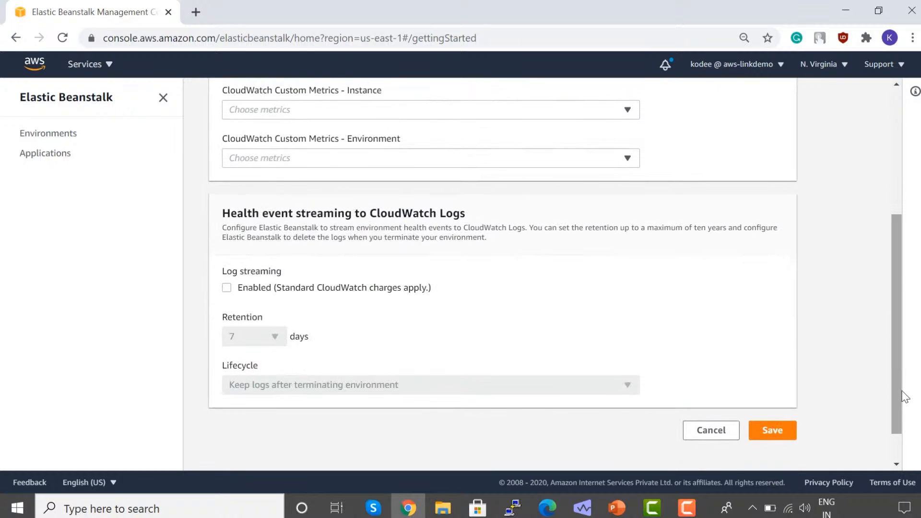
pyautogui.click(720, 437)
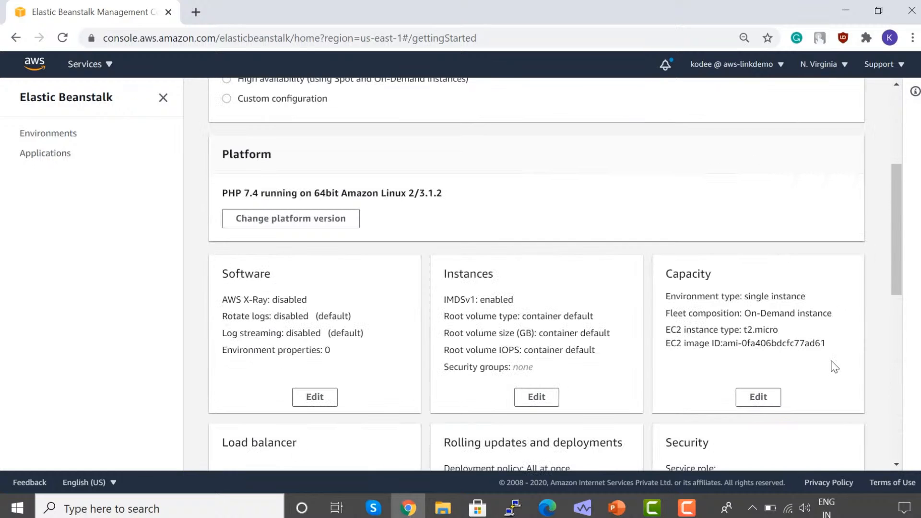
# Create the application with the Single instance (Free Tier eligible) preset and the PHP 7.4 platform
pyautogui.moveTo(891, 198); pyautogui.dragTo(891, 123)
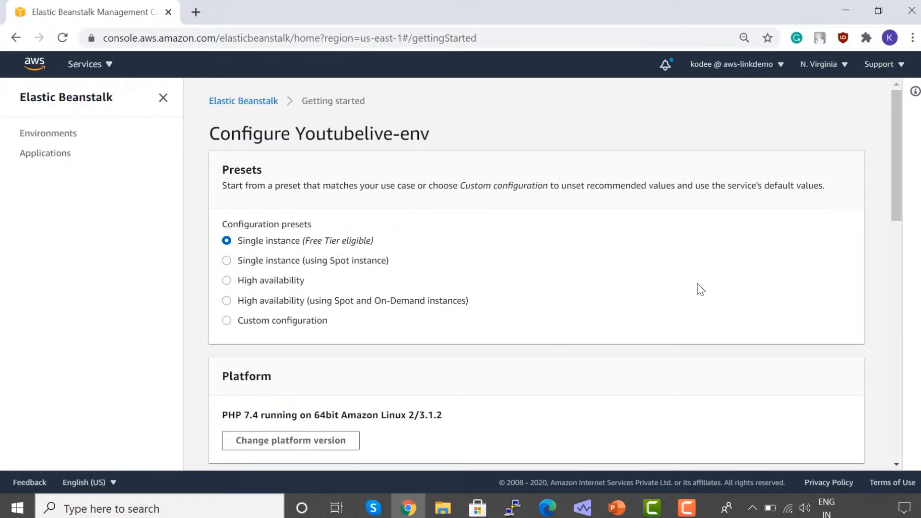
pyautogui.moveTo(898, 151); pyautogui.dragTo(866, 401)
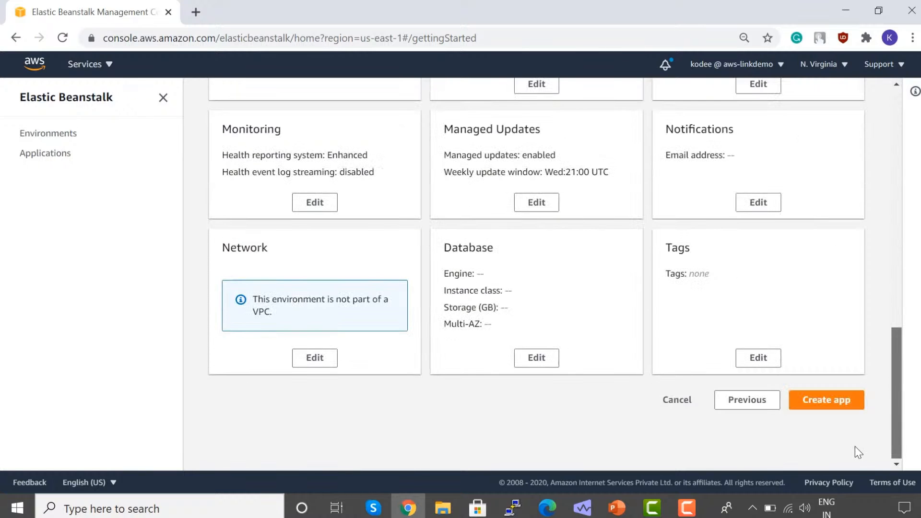
pyautogui.moveTo(857, 446); pyautogui.dragTo(893, 430)
pyautogui.click(837, 413)
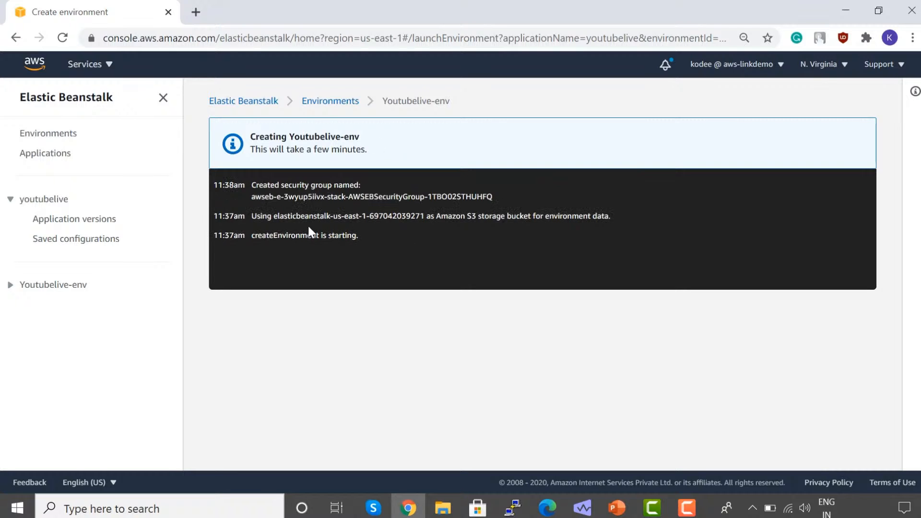
# Examine the Youtubelive-env creation log for the S3 storage bucket, environment health and Elastic IP entries
pyautogui.moveTo(272, 216); pyautogui.dragTo(424, 208)
pyautogui.click(402, 324)
pyautogui.tripleClick(392, 215)
pyautogui.click(479, 381)
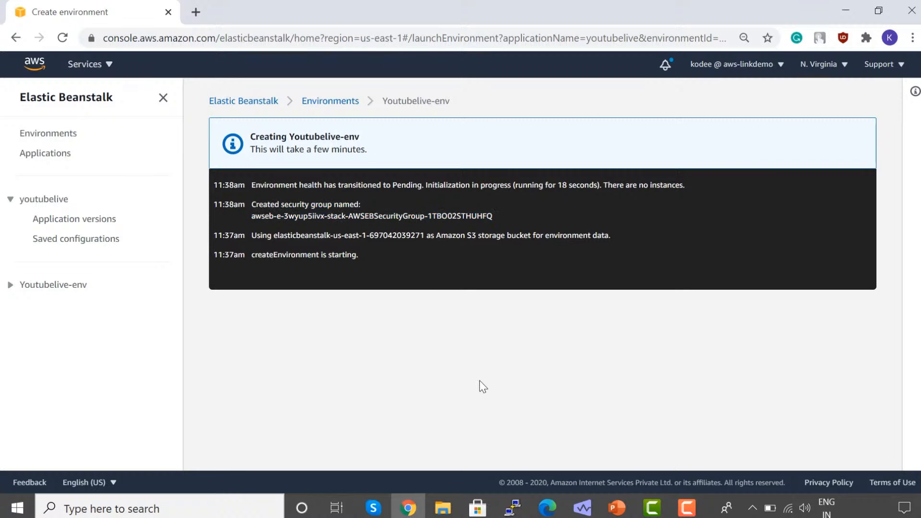
pyautogui.tripleClick(471, 183)
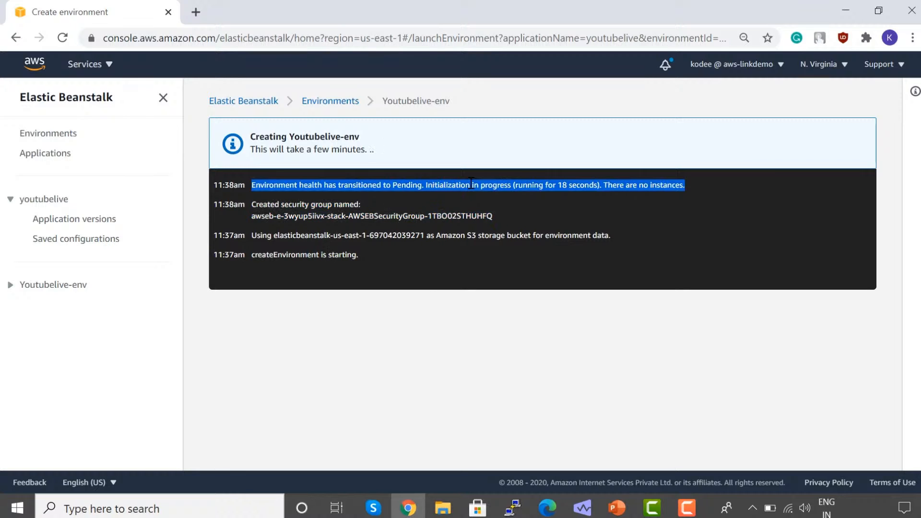
pyautogui.click(524, 292)
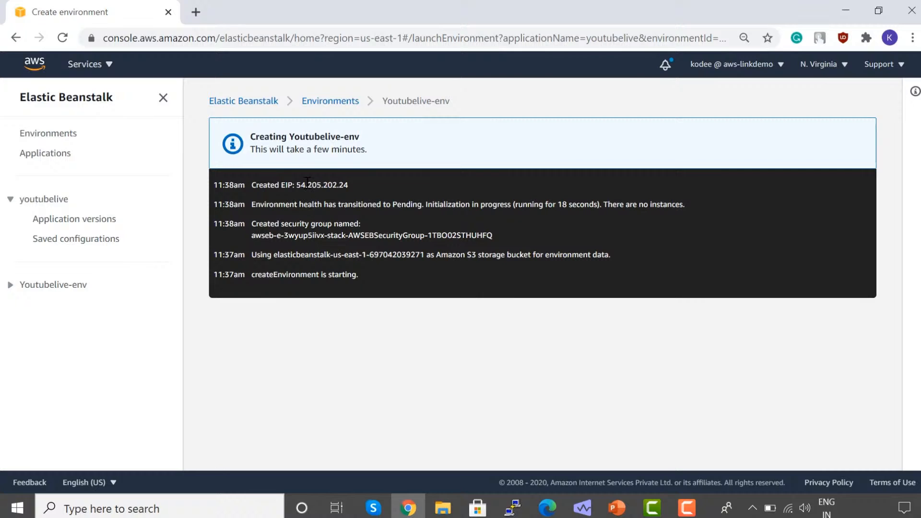
pyautogui.moveTo(297, 185); pyautogui.dragTo(350, 182)
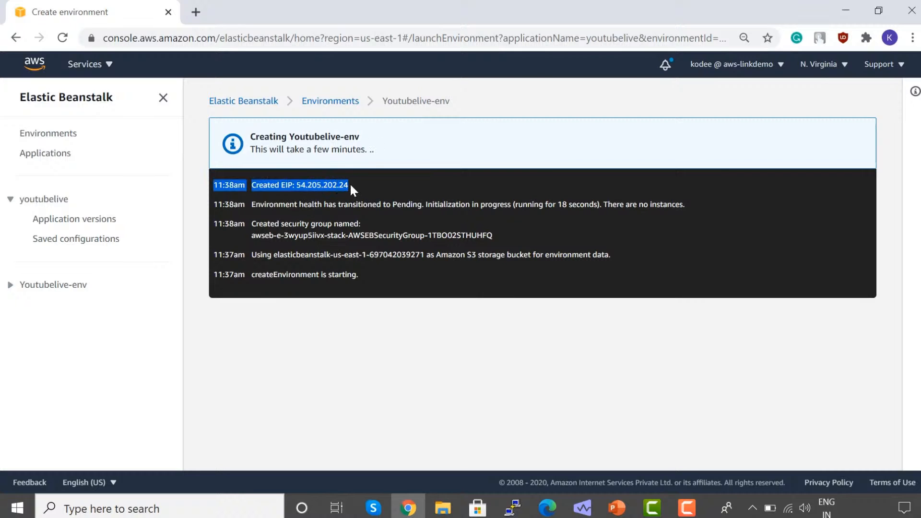
pyautogui.click(605, 257)
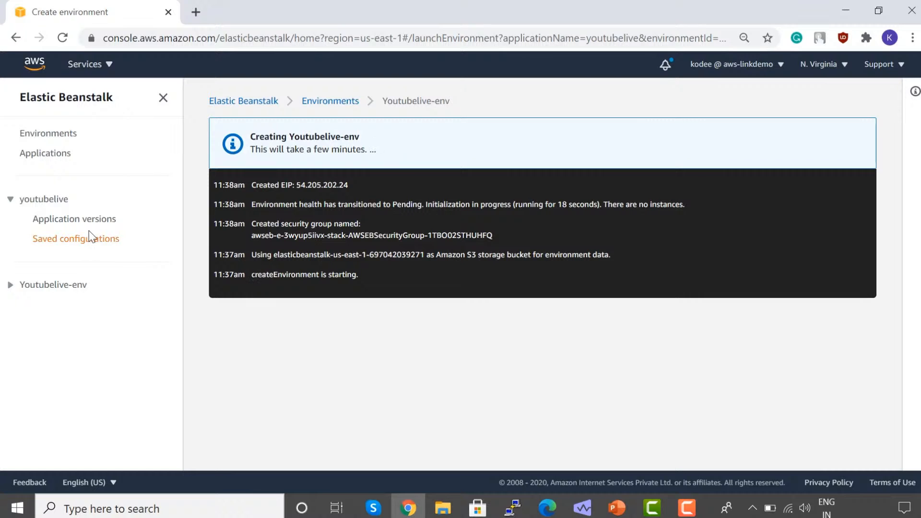
# Review the youtubelive application versions and the actions available for Sample Application, and view the saved configurations
pyautogui.click(78, 221)
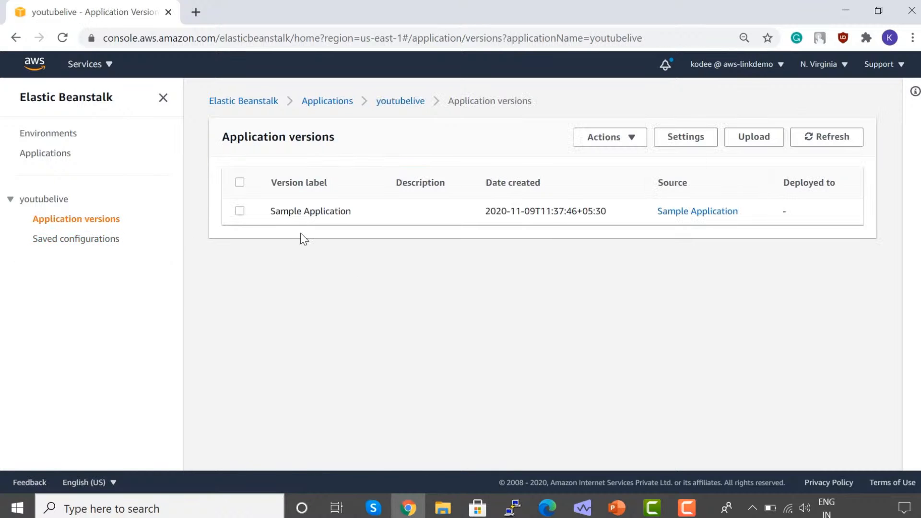
pyautogui.click(241, 212)
pyautogui.click(246, 212)
pyautogui.click(618, 138)
pyautogui.click(618, 138)
pyautogui.click(93, 240)
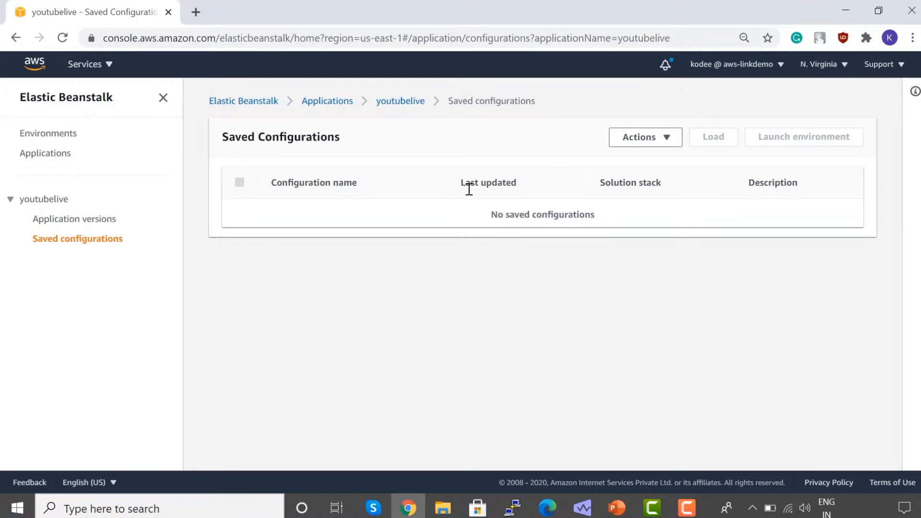
# Open the youtubelive application's environment list and examine the platform, tier, creation date and last modified date
pyautogui.click(45, 202)
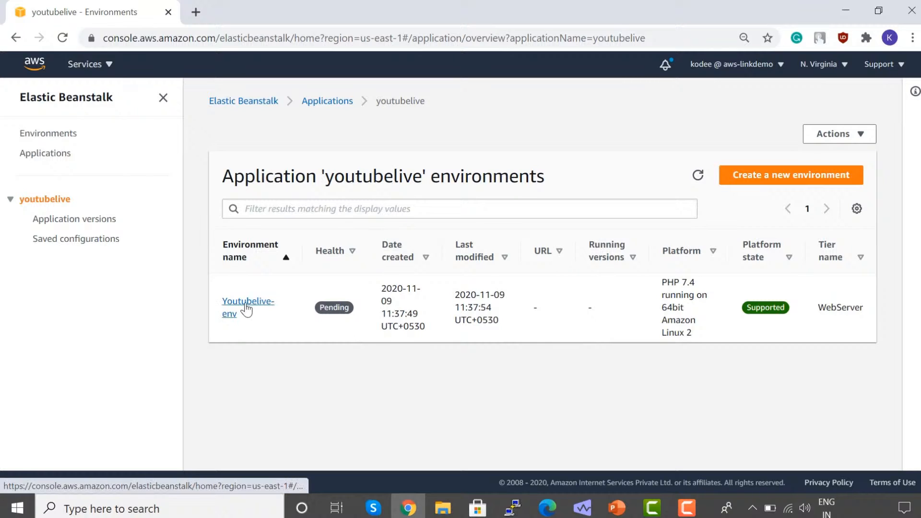
pyautogui.moveTo(661, 280); pyautogui.dragTo(766, 389)
pyautogui.click(767, 389)
pyautogui.doubleClick(851, 303)
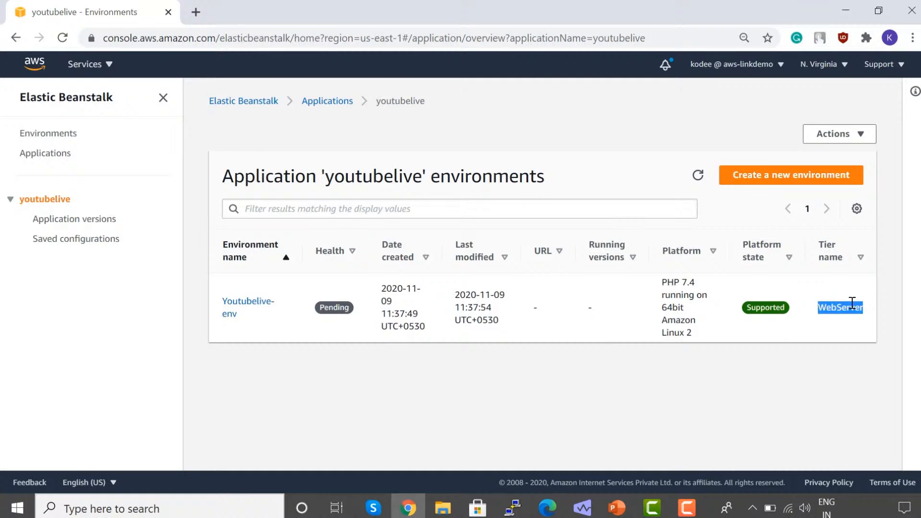
pyautogui.click(693, 398)
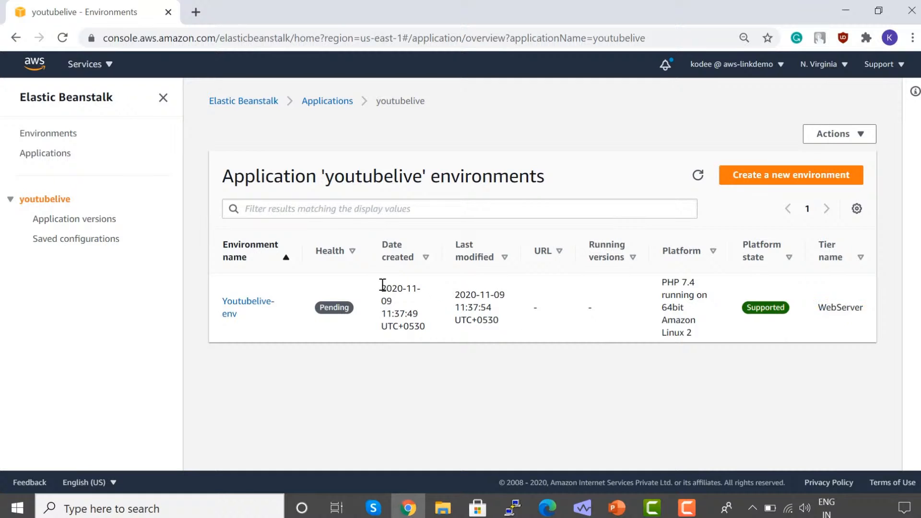
pyautogui.moveTo(382, 287); pyautogui.dragTo(425, 329)
pyautogui.moveTo(450, 284); pyautogui.dragTo(513, 320)
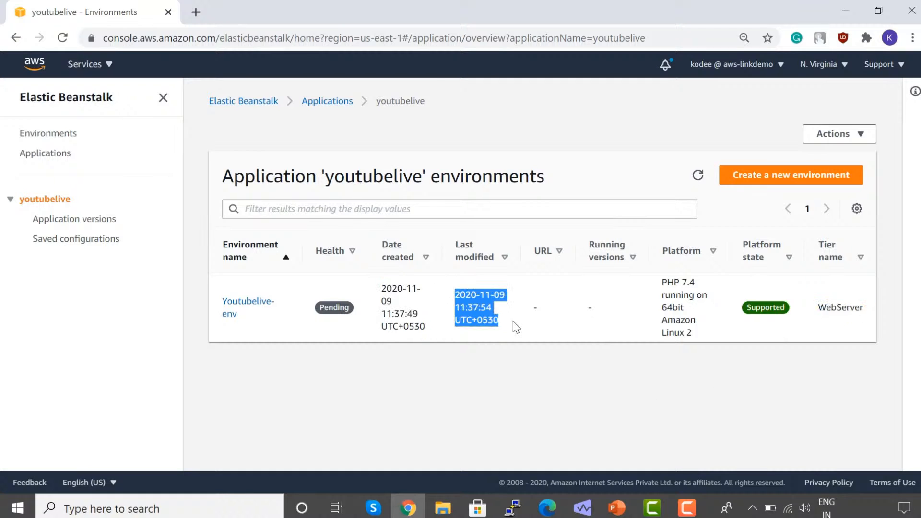
pyautogui.click(390, 394)
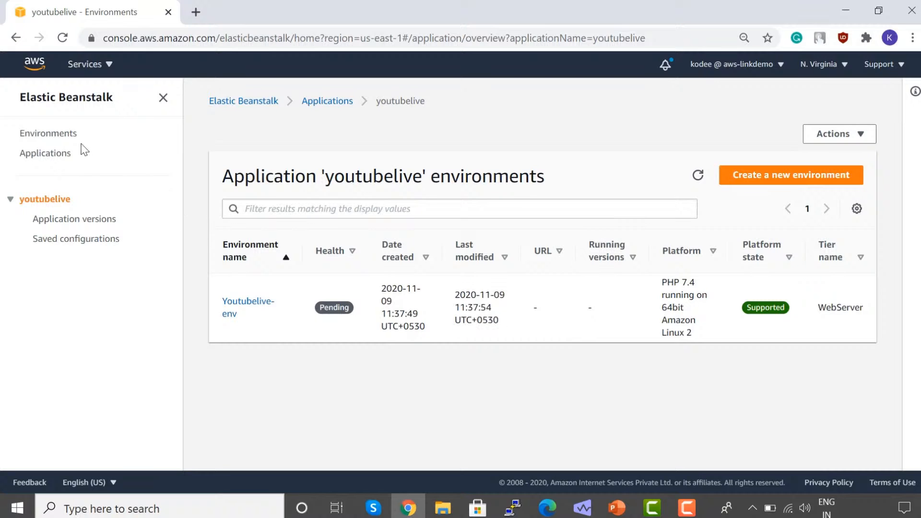
# View the lists of all applications and all environments, and open Youtubelive-env
pyautogui.click(66, 157)
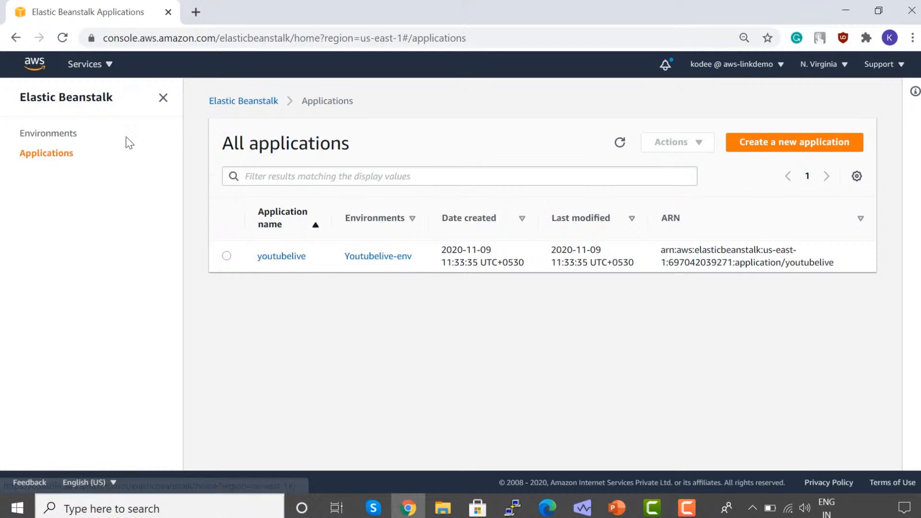
pyautogui.click(53, 134)
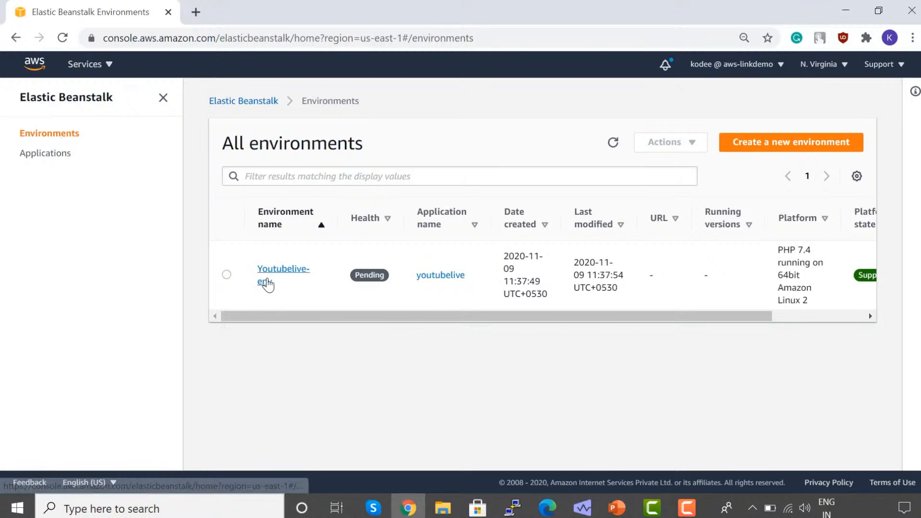
pyautogui.click(263, 282)
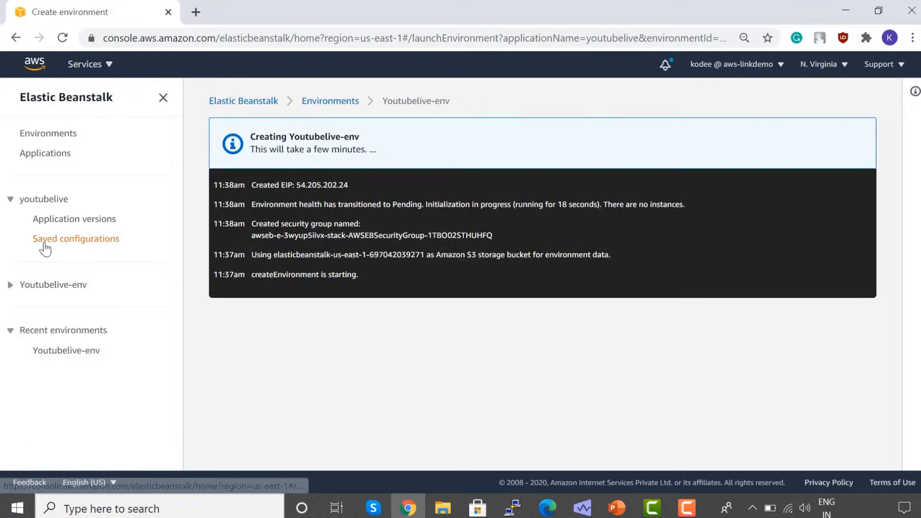
# Collapse the youtubelive application section and expand Youtubelive-env to list its management pages
pyautogui.click(10, 202)
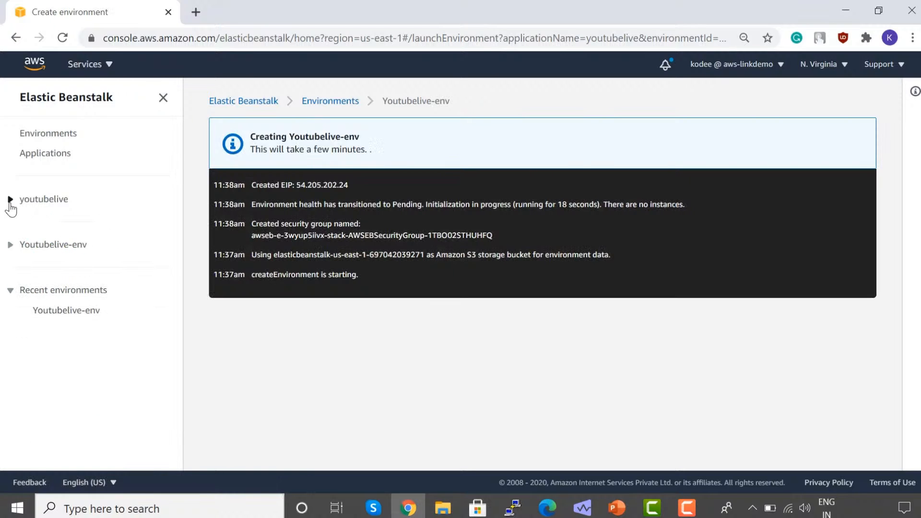
pyautogui.click(10, 201)
pyautogui.click(10, 201)
pyautogui.click(10, 245)
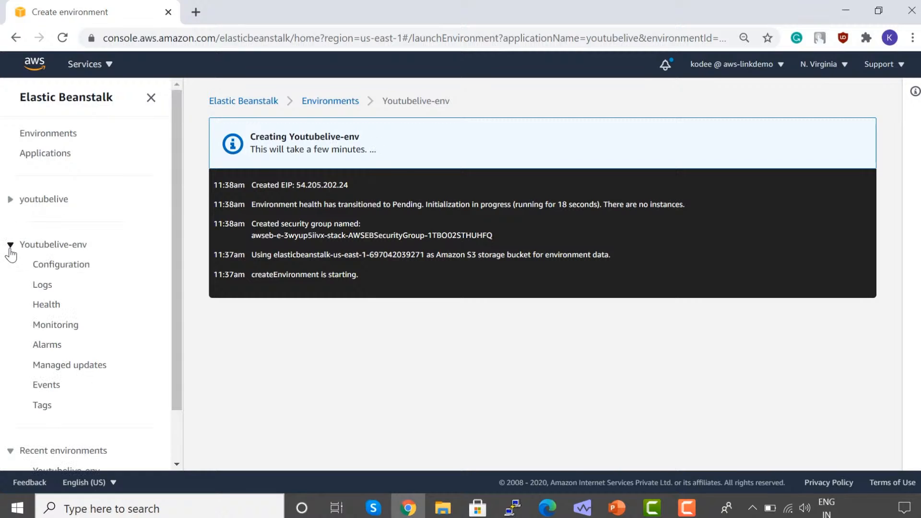
pyautogui.click(10, 246)
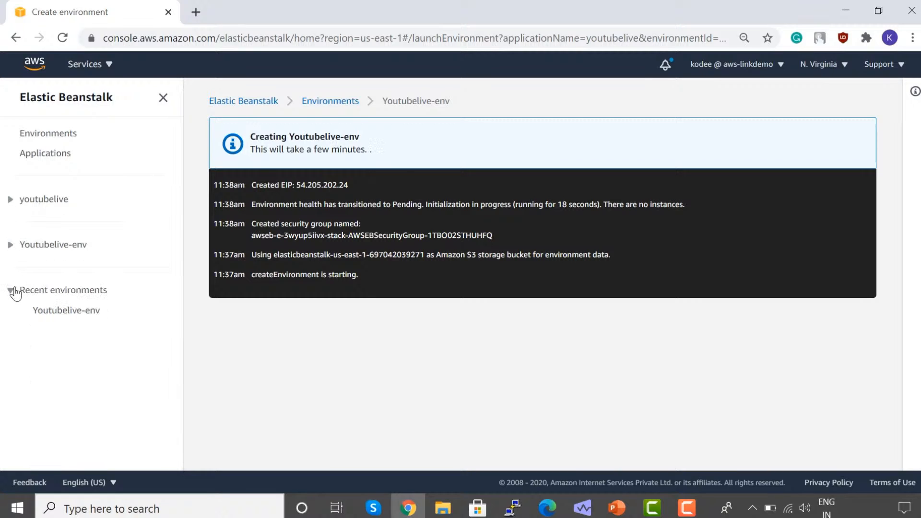
pyautogui.click(10, 245)
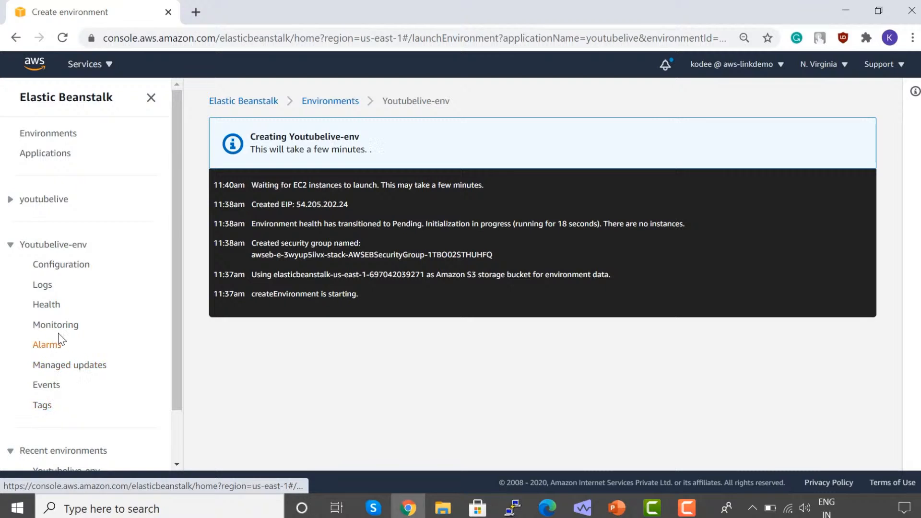
# View the Configuration, Monitoring and Alarms pages of Youtubelive-env
pyautogui.click(62, 265)
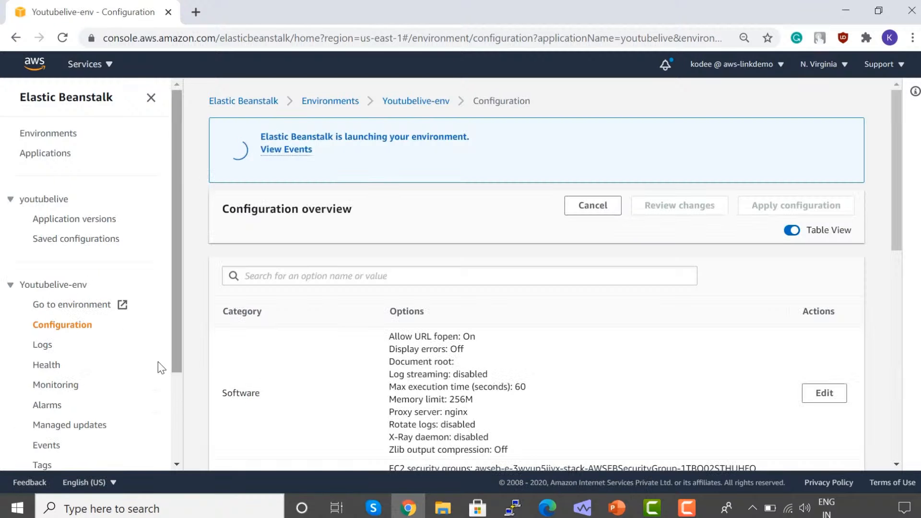
pyautogui.click(53, 384)
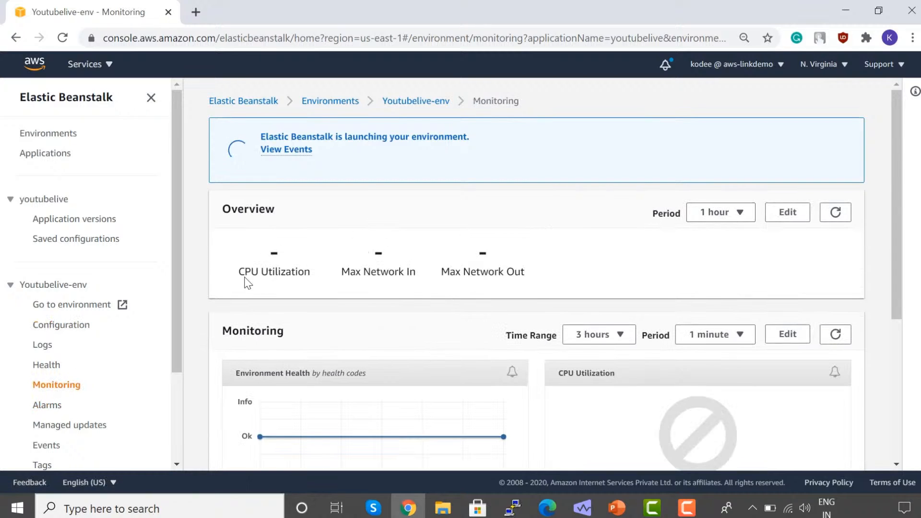
pyautogui.click(53, 407)
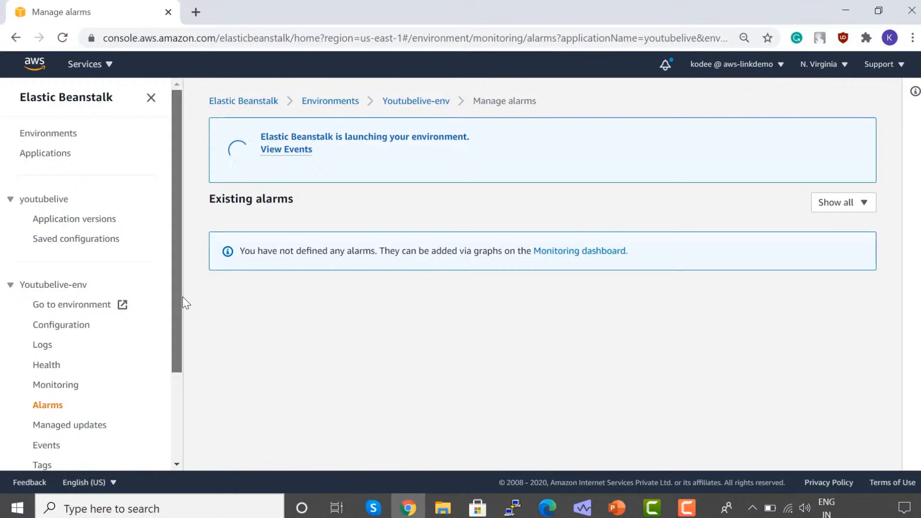
# Open the Events page of Youtubelive-env and examine the most recent launch event
pyautogui.moveTo(182, 297); pyautogui.dragTo(189, 364)
pyautogui.click(48, 357)
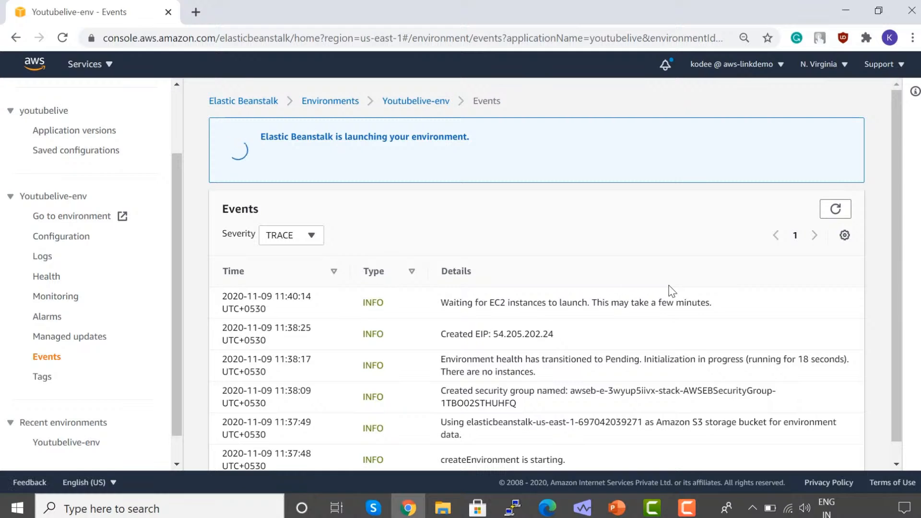
pyautogui.moveTo(902, 228); pyautogui.dragTo(903, 322)
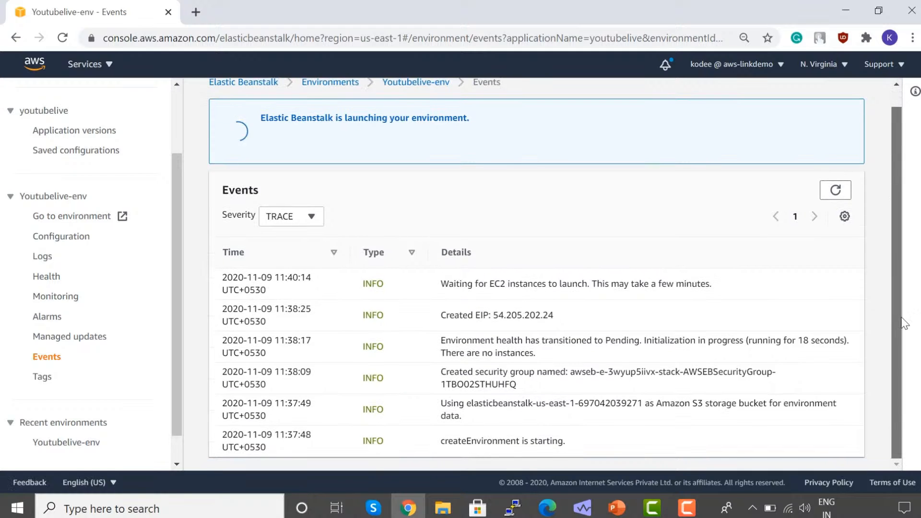
pyautogui.tripleClick(508, 283)
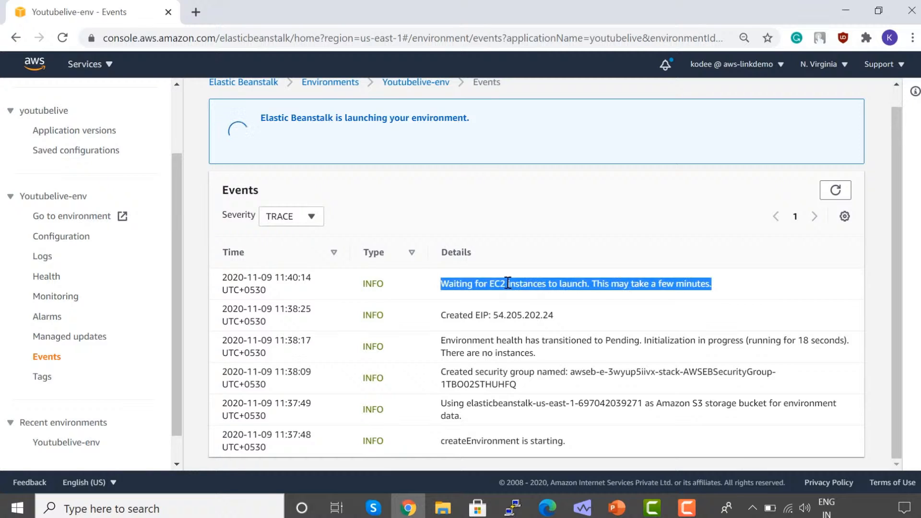
pyautogui.click(507, 283)
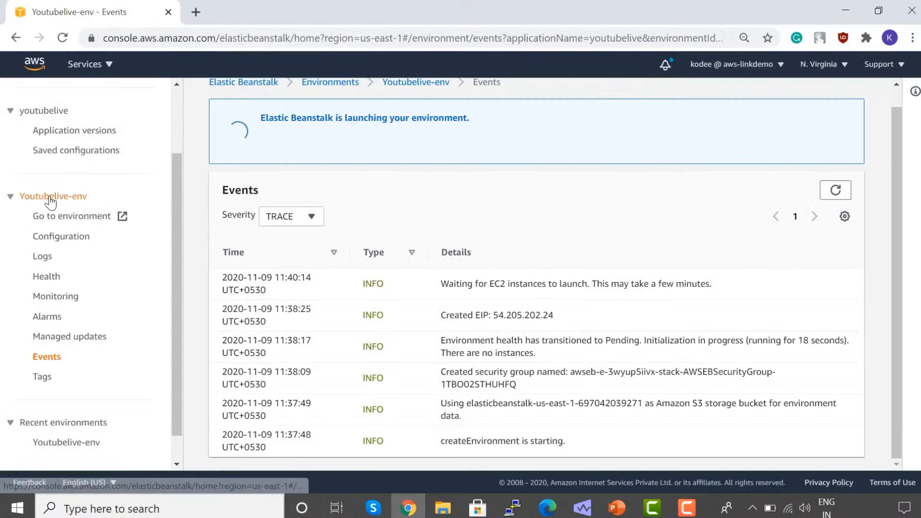
# Open the Youtubelive-env dashboard and review its health, running version, platform and recent events
pyautogui.click(50, 197)
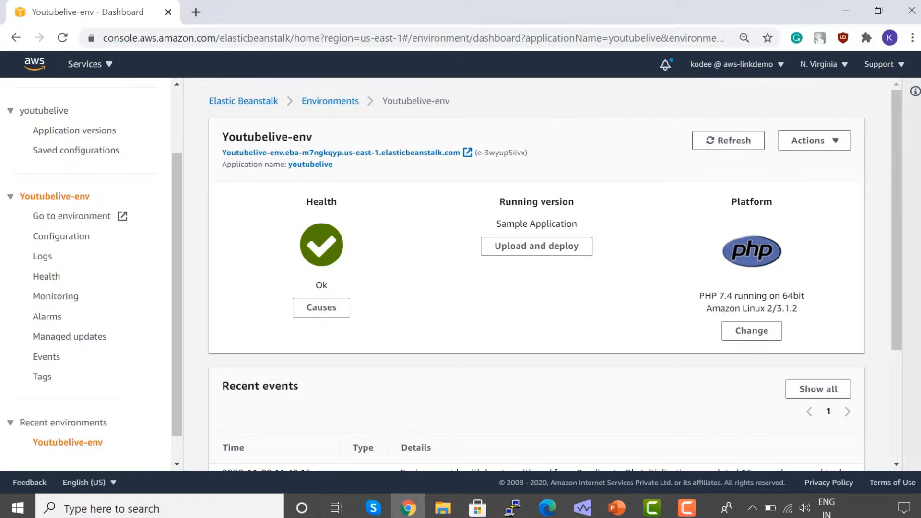
pyautogui.scroll(-3, 899, 223)
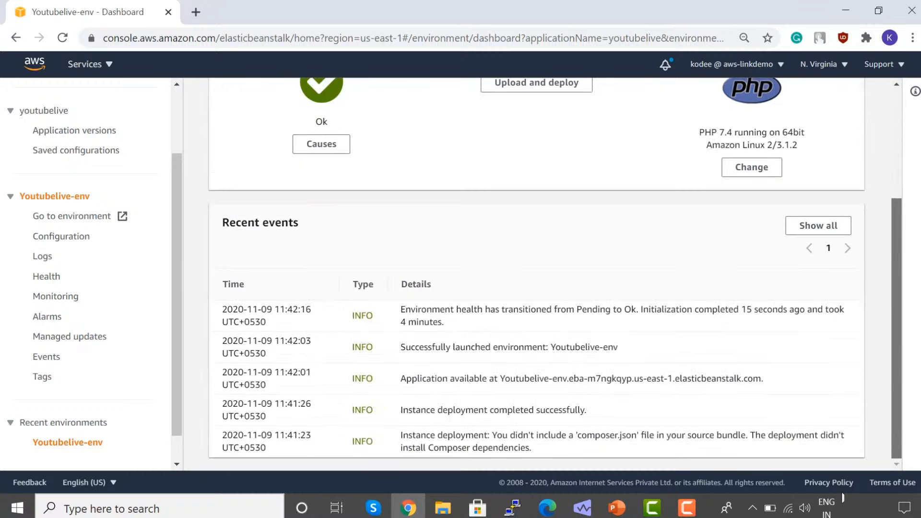
pyautogui.scroll(3, 896, 240)
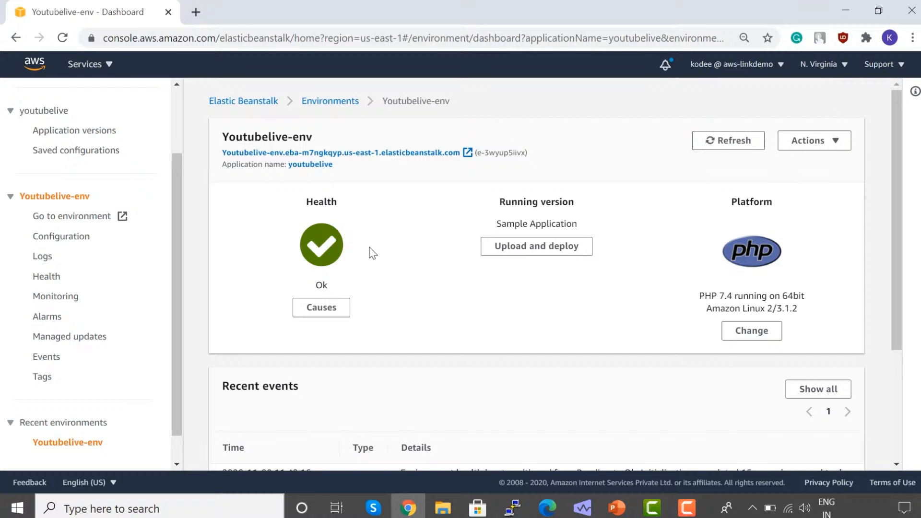
# Open the Youtubelive-env public URL in a new browser tab and bring up the deployed PHP application
pyautogui.middleClick(436, 152)
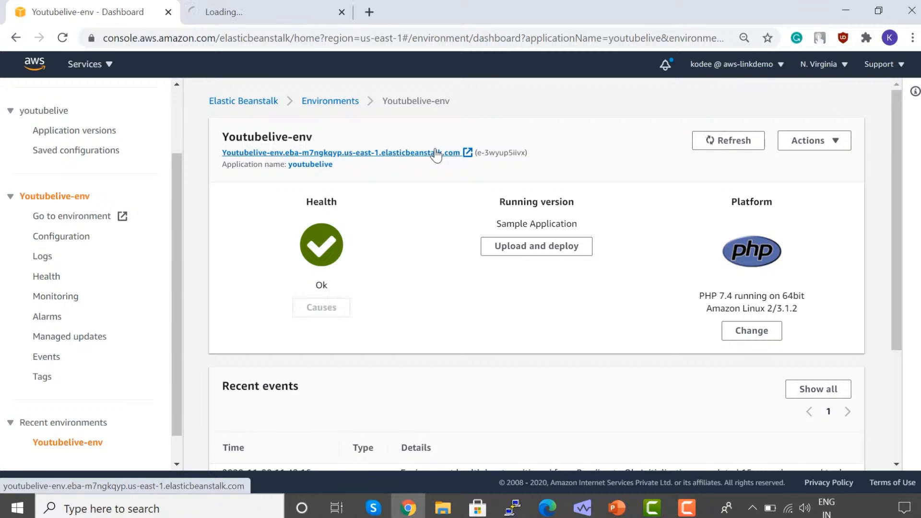
pyautogui.click(314, 14)
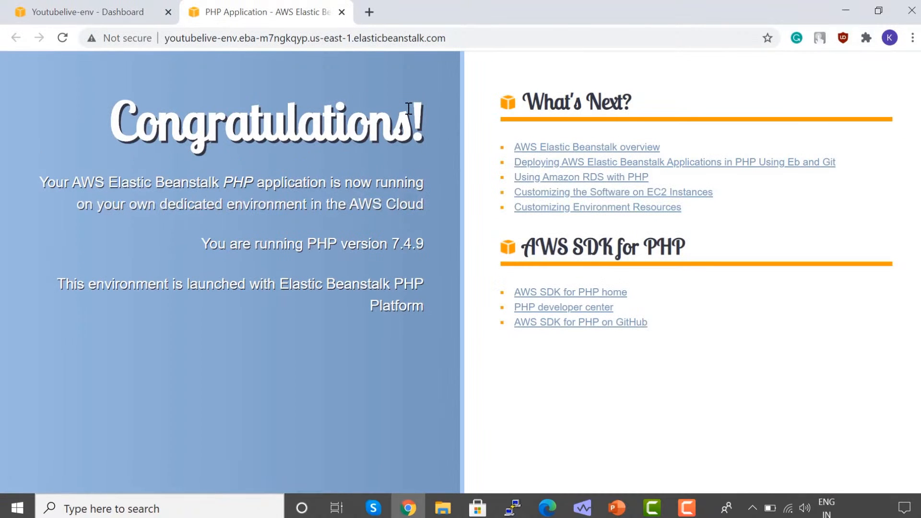
# Examine the deployed application's full elasticbeanstalk.com address, highlighting it from the environment name onward
pyautogui.click(166, 38)
pyautogui.moveTo(166, 39); pyautogui.dragTo(345, 21)
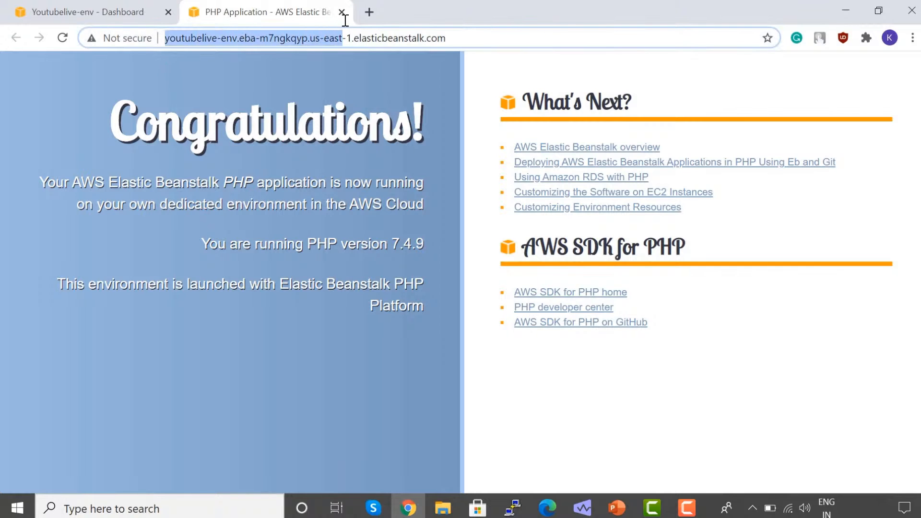
pyautogui.hotkey('shift', 'Right')
pyautogui.hotkey('shift', 'Right')
pyautogui.hotkey('shift', 'Right')
pyautogui.hotkey('shift', 'Right')
pyautogui.hotkey('shift', 'Right')
pyautogui.hotkey('shift', 'Right')
pyautogui.hotkey('shift', 'Right')
pyautogui.hotkey('shift', 'Right')
pyautogui.hotkey('shift', 'Right')
pyautogui.hotkey('shift', 'Right')
pyautogui.hotkey('shift', 'Right')
pyautogui.hotkey('shift', 'Right')
pyautogui.hotkey('shift', 'Right')
pyautogui.hotkey('shift', 'Right')
pyautogui.hotkey('shift', 'Right')
pyautogui.hotkey('shift', 'Right')
pyautogui.hotkey('shift', 'Right')
pyautogui.hotkey('shift', 'Right')
pyautogui.hotkey('shift', 'Right')
pyautogui.hotkey('shift', 'Right')
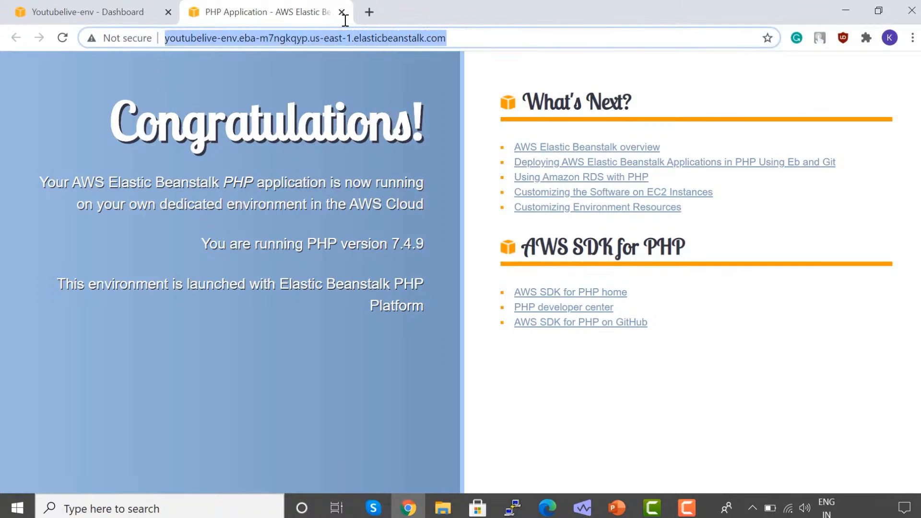
pyautogui.press('Right')
pyautogui.click(308, 151)
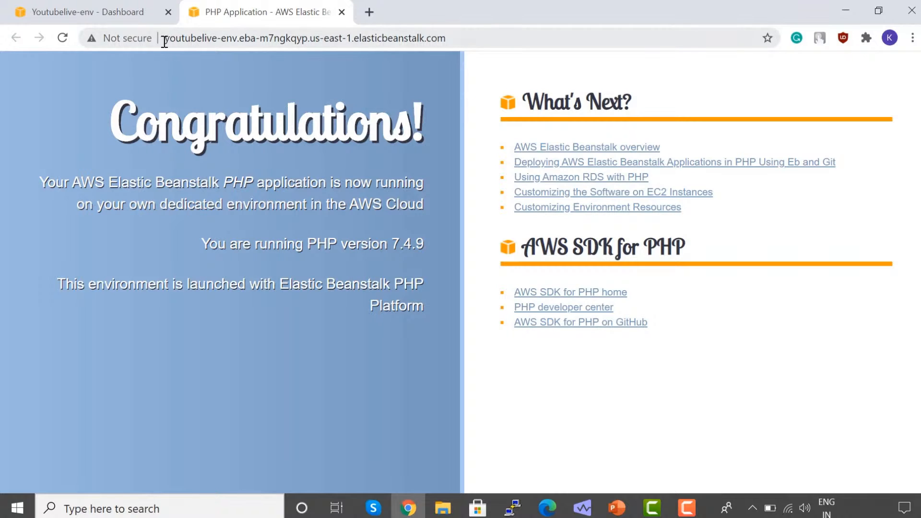
pyautogui.moveTo(165, 39); pyautogui.dragTo(370, 41)
pyautogui.click(369, 107)
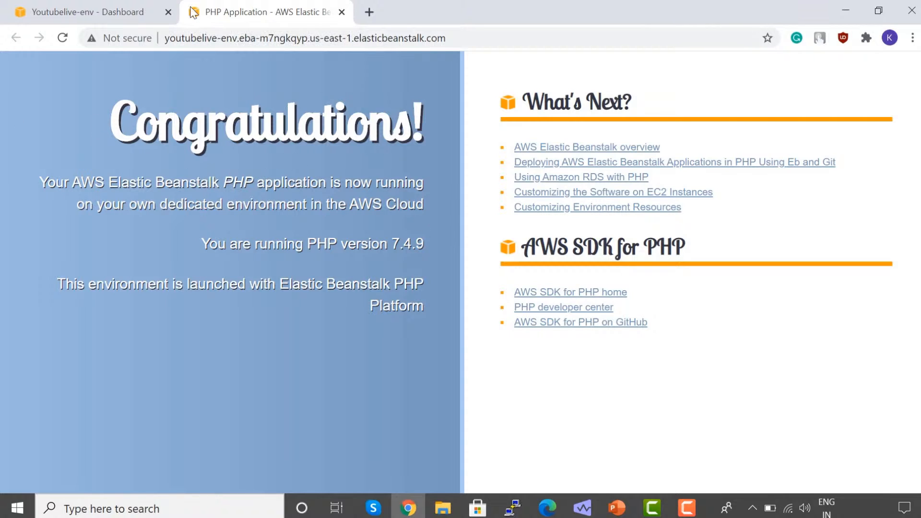
pyautogui.click(342, 10)
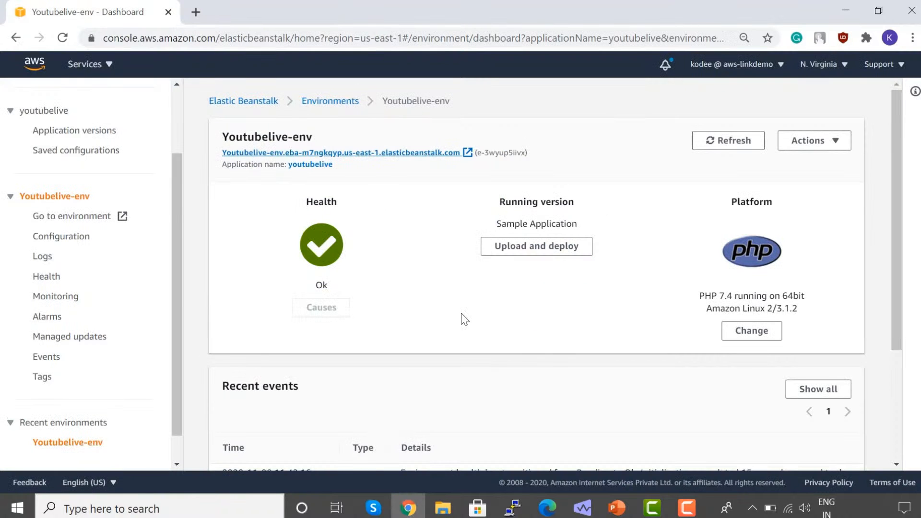
pyautogui.click(528, 248)
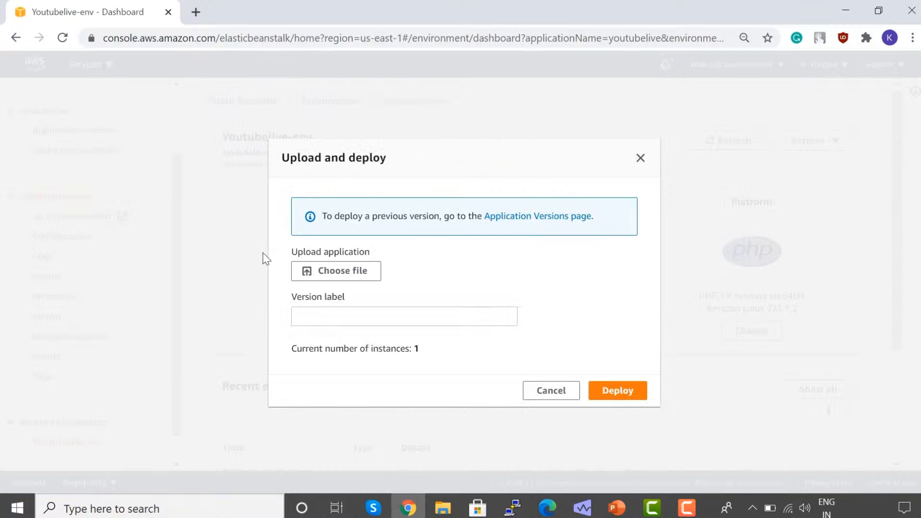
pyautogui.click(352, 282)
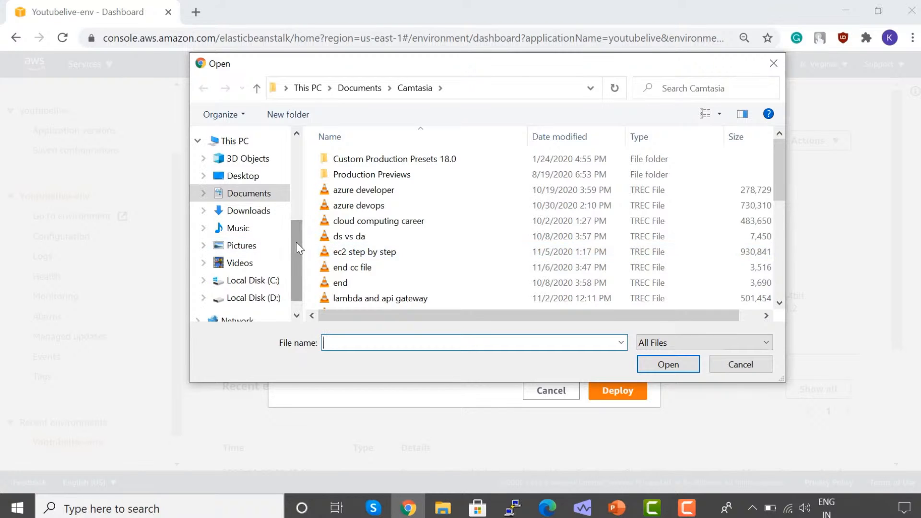
pyautogui.click(270, 285)
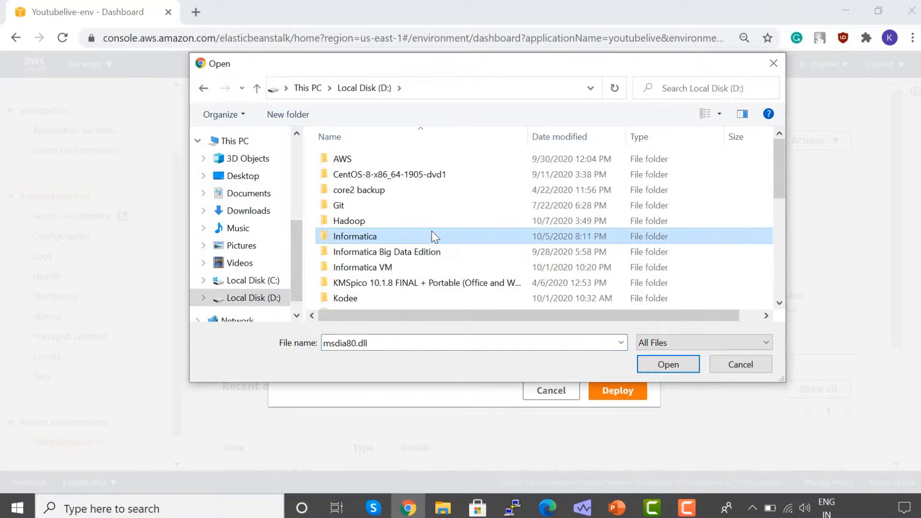
pyautogui.scroll(-6, 432, 232)
pyautogui.press('Return')
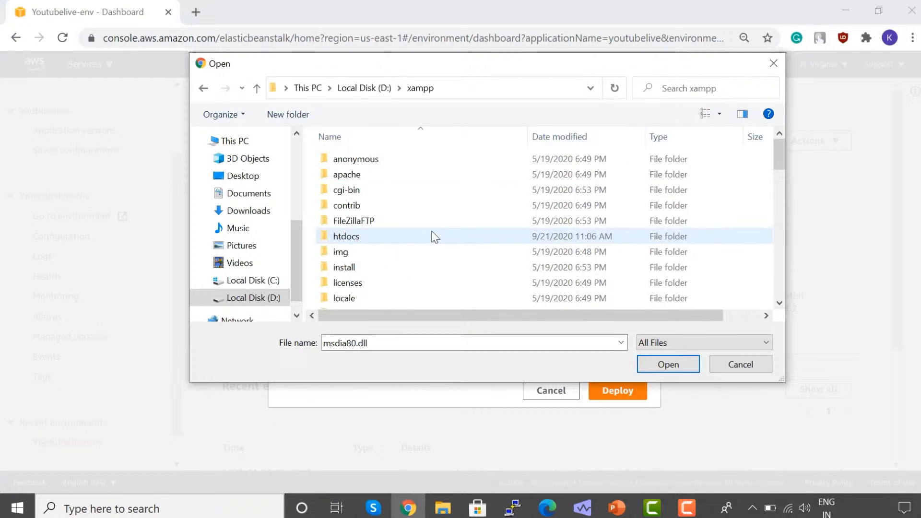
pyautogui.press('Down')
pyautogui.press('Down')
pyautogui.press('Down')
pyautogui.press('Down')
pyautogui.press('Down')
pyautogui.press('Return')
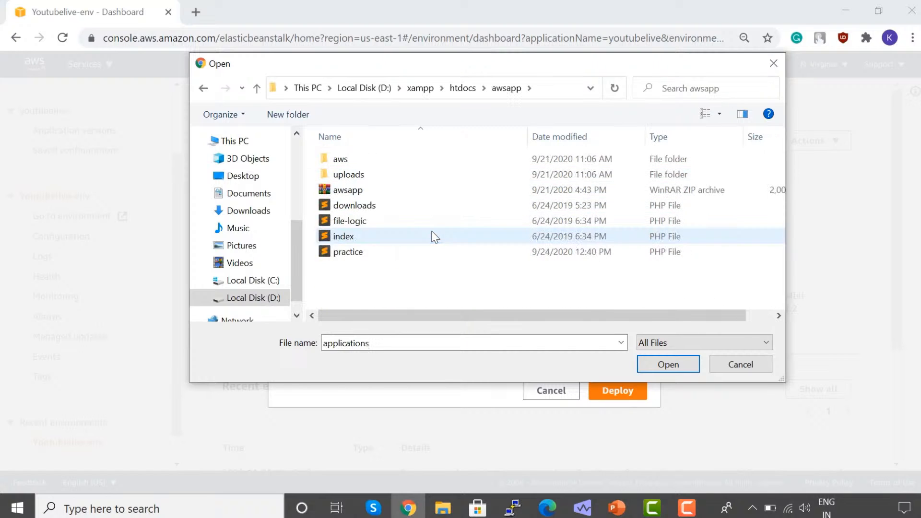
pyautogui.hotkey('alt', 'Up')
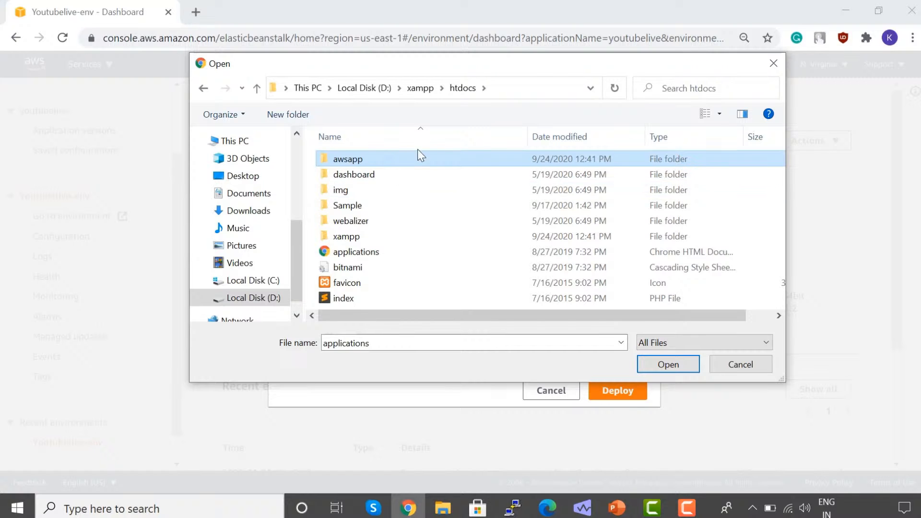
pyautogui.click(773, 63)
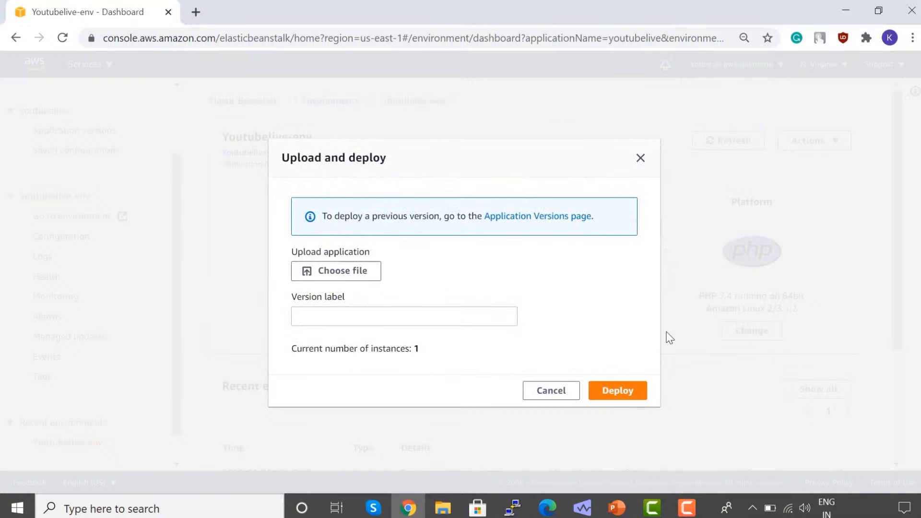
pyautogui.click(567, 395)
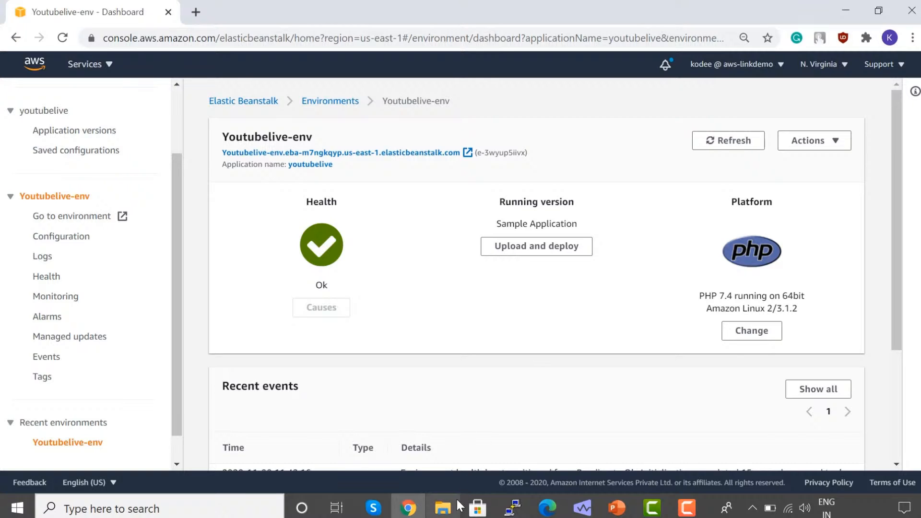
# Switch to File Explorer and open the xampp folder on Local Disk (D:)
pyautogui.click(442, 508)
pyautogui.scroll(-2, 63, 422)
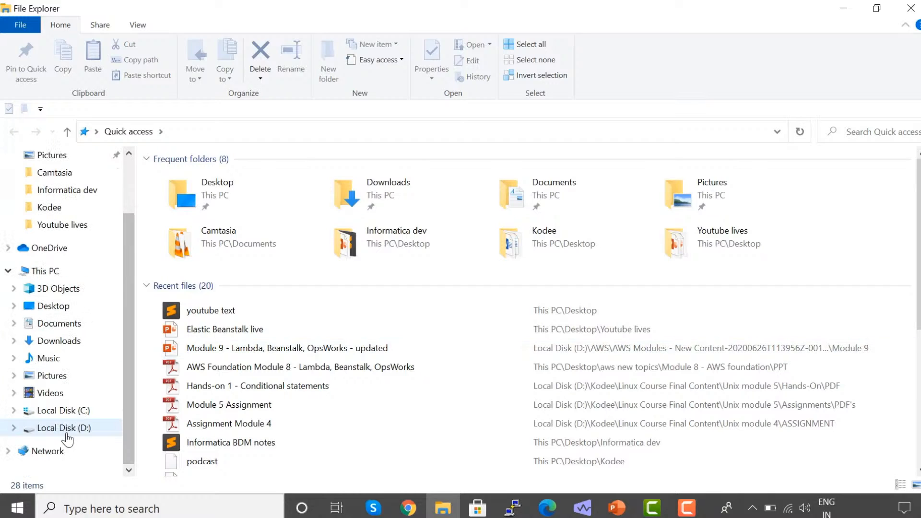
pyautogui.click(60, 428)
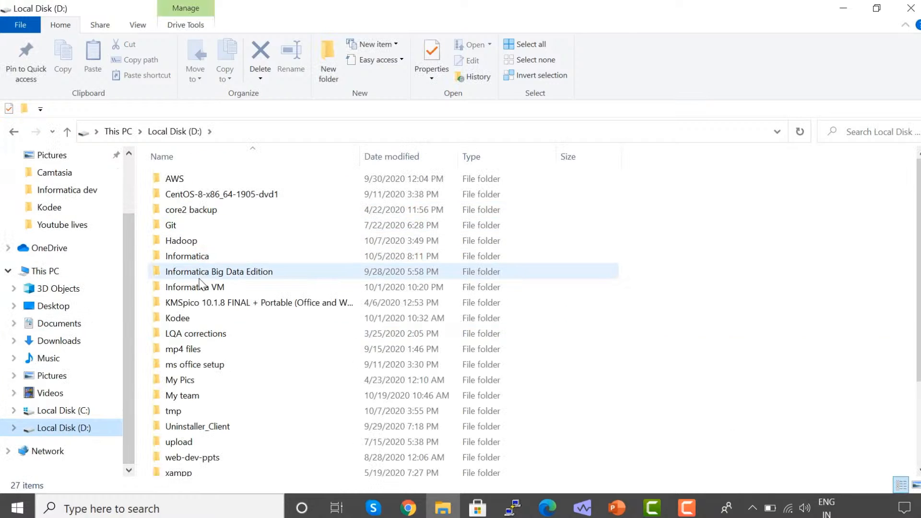
pyautogui.click(193, 338)
pyautogui.scroll(-3, 194, 343)
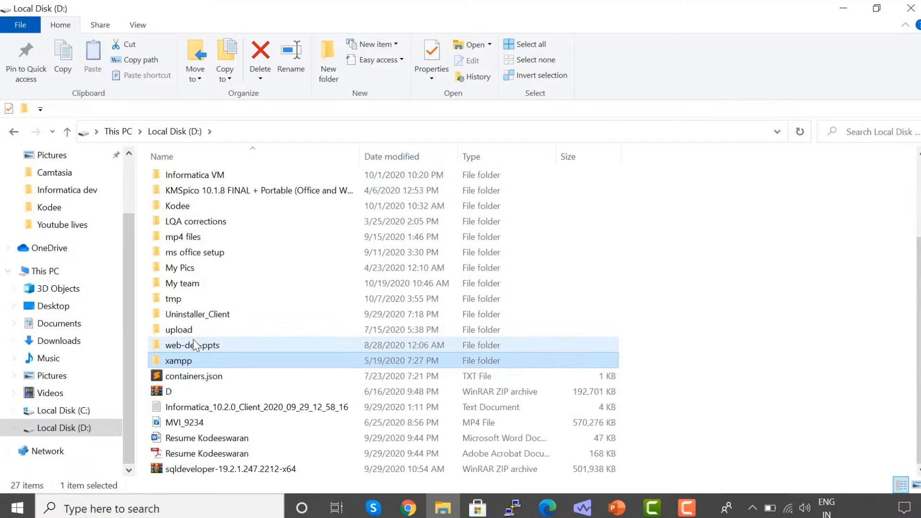
pyautogui.doubleClick(193, 345)
# Open the htdocs folder inside xampp and go into its awsapp folder
pyautogui.press('Down')
pyautogui.press('Down')
pyautogui.press('Down')
pyautogui.press('Down')
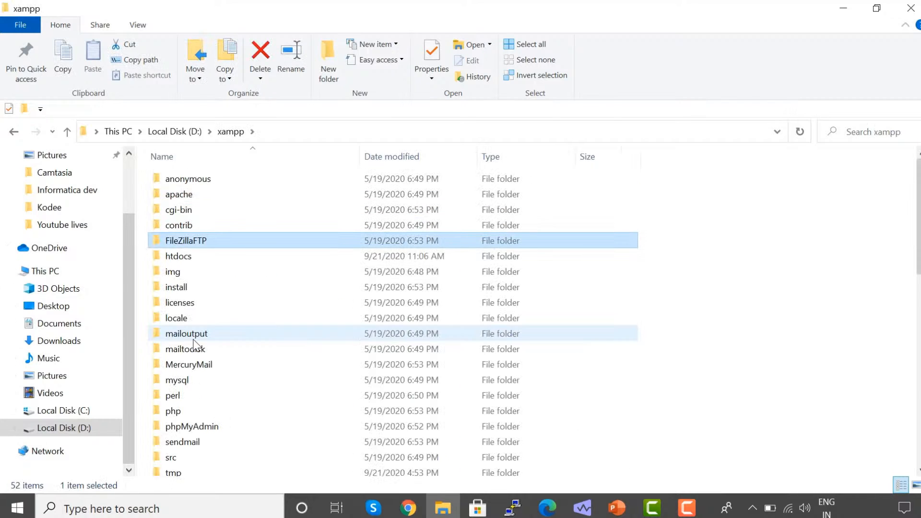
pyautogui.press('Down')
pyautogui.press('Return')
pyautogui.press('Down')
pyautogui.press('Up')
pyautogui.press('Return')
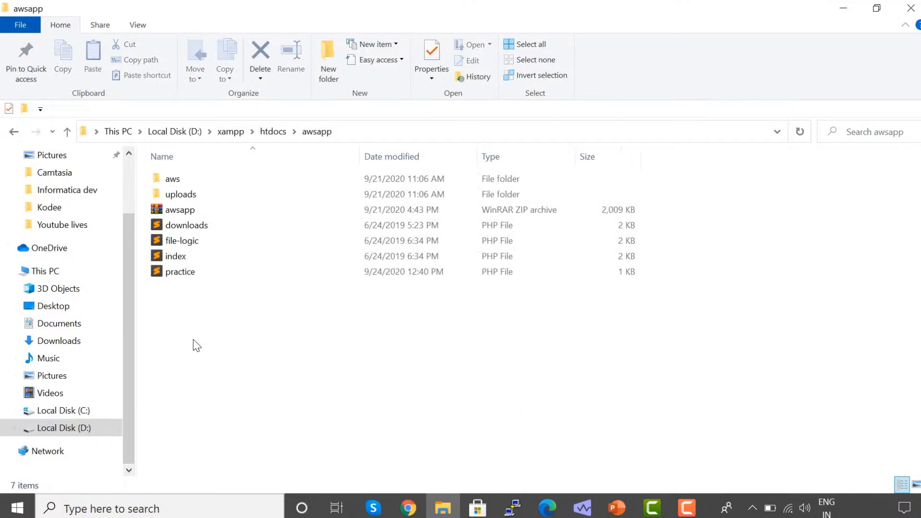
# Delete the old awsapp ZIP archive from the awsapp folder
pyautogui.press('Down')
pyautogui.press('Down')
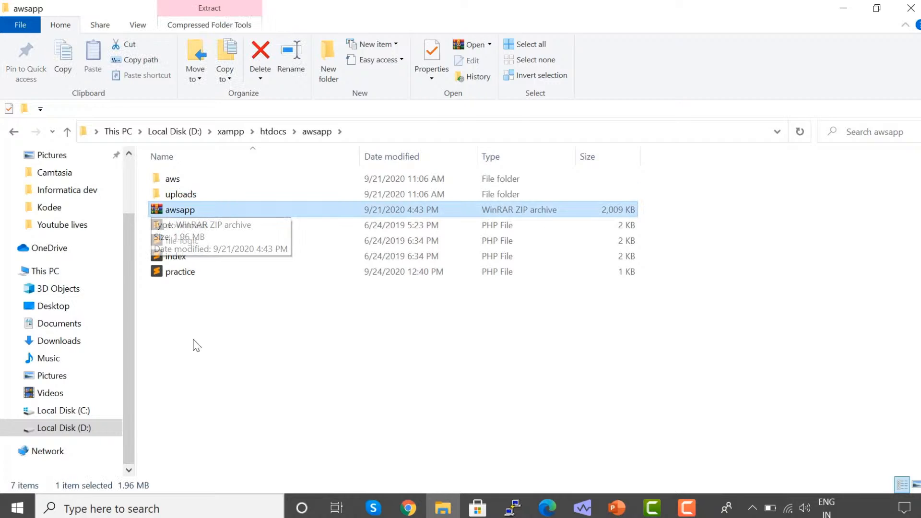
pyautogui.press('Delete')
# Select the aws and uploads folders together with all the PHP files in the awsapp folder
pyautogui.press('Up')
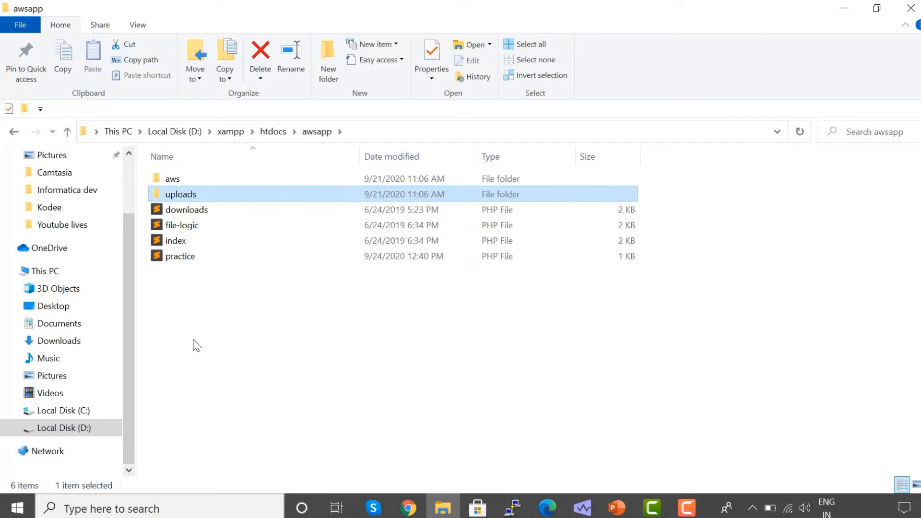
pyautogui.press('Up')
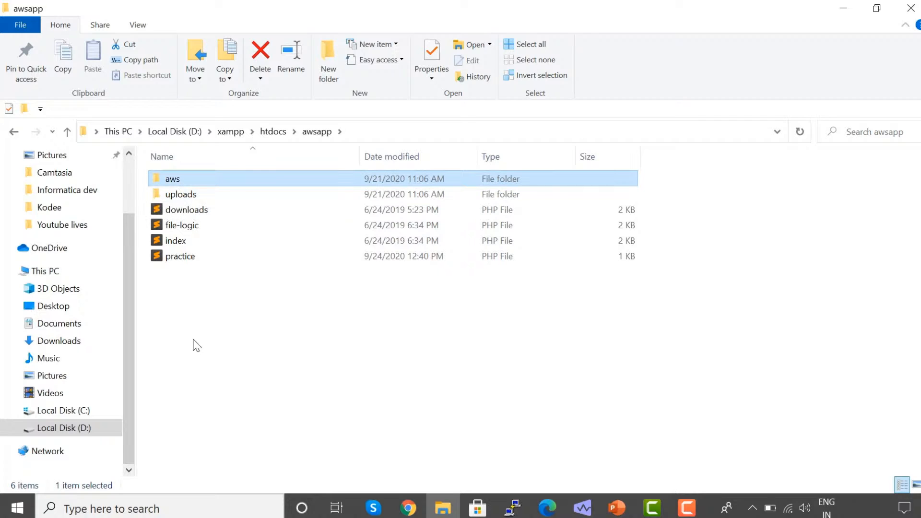
pyautogui.press('Down')
pyautogui.press('Up')
pyautogui.hotkey('shift', 'Down')
pyautogui.hotkey('shift', 'Down')
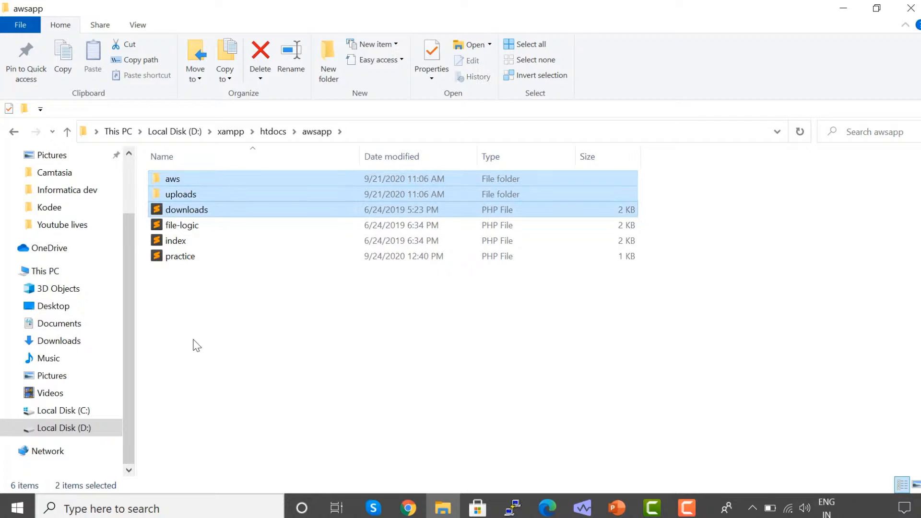
pyautogui.hotkey('shift', 'Down')
pyautogui.hotkey('shift', 'Down')
pyautogui.hotkey('shift', 'Down')
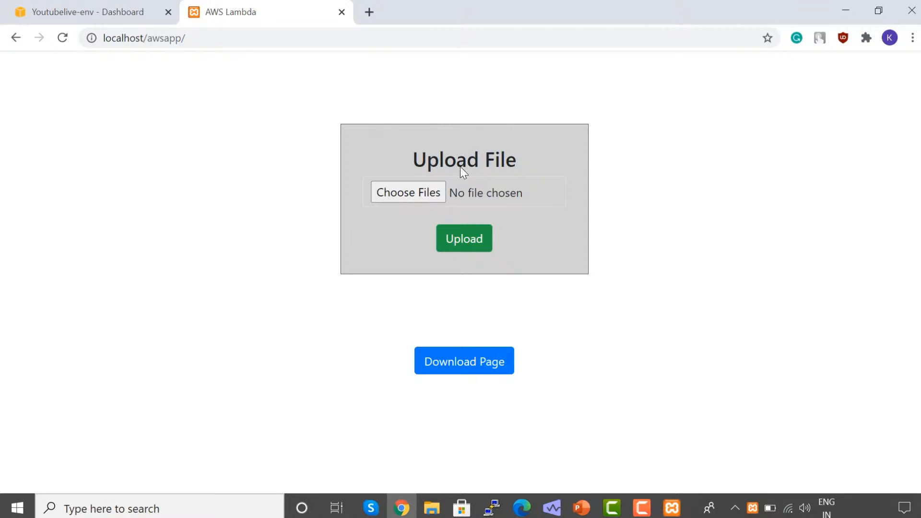
# Compare the local awsapp page with the deployed sample application opened from the Youtubelive-env public URL, and return to the environment dashboard
pyautogui.click(74, 5)
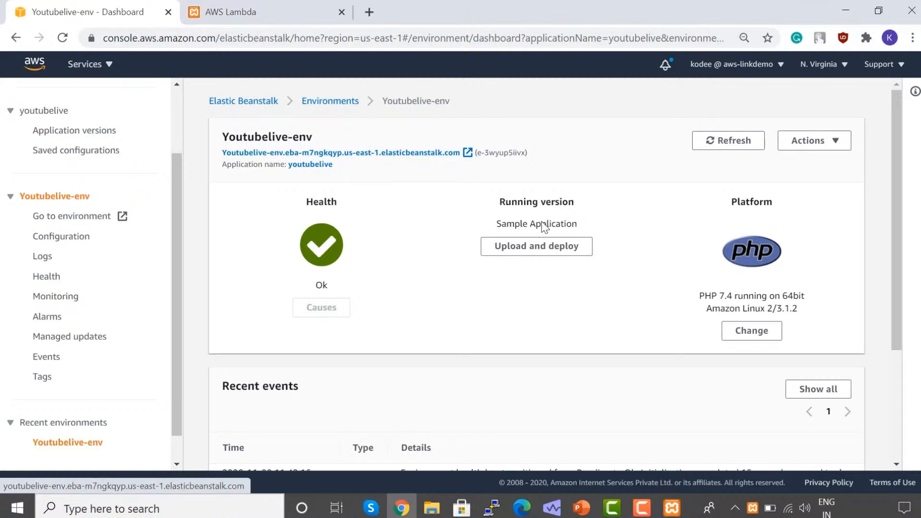
pyautogui.click(250, 4)
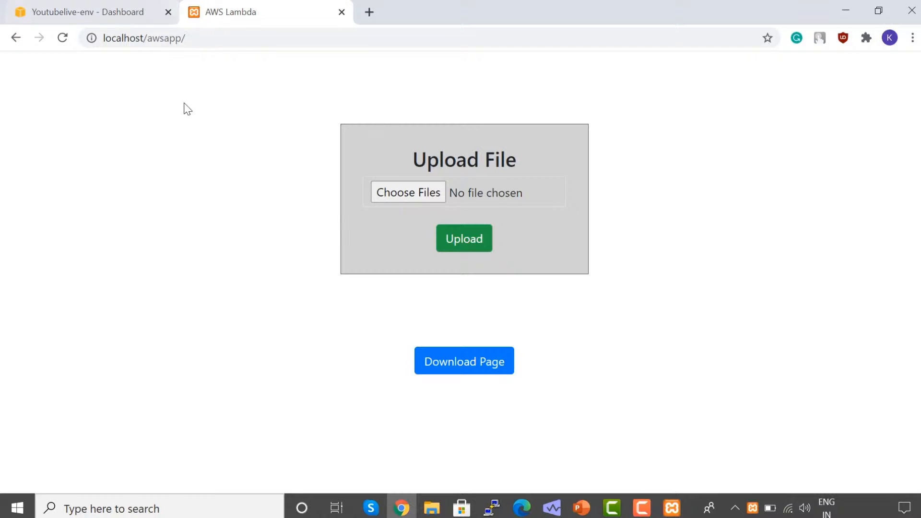
pyautogui.click(139, 5)
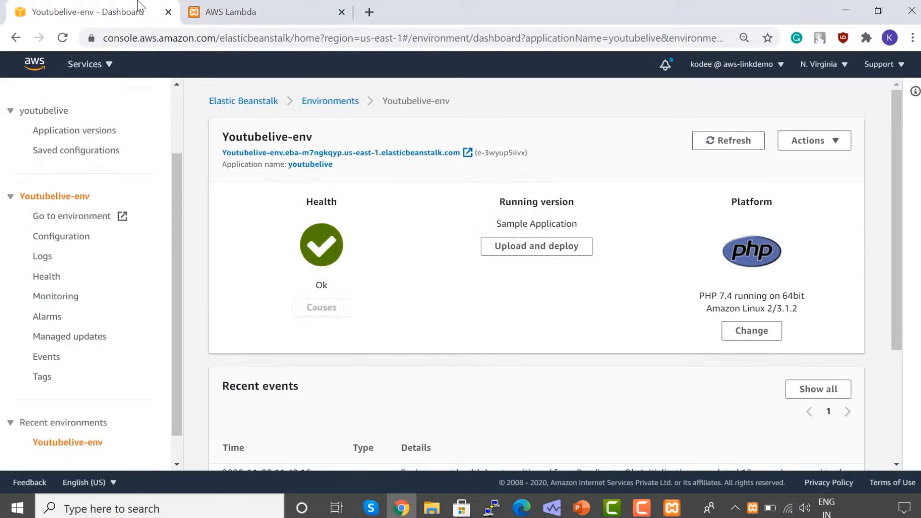
pyautogui.click(394, 154)
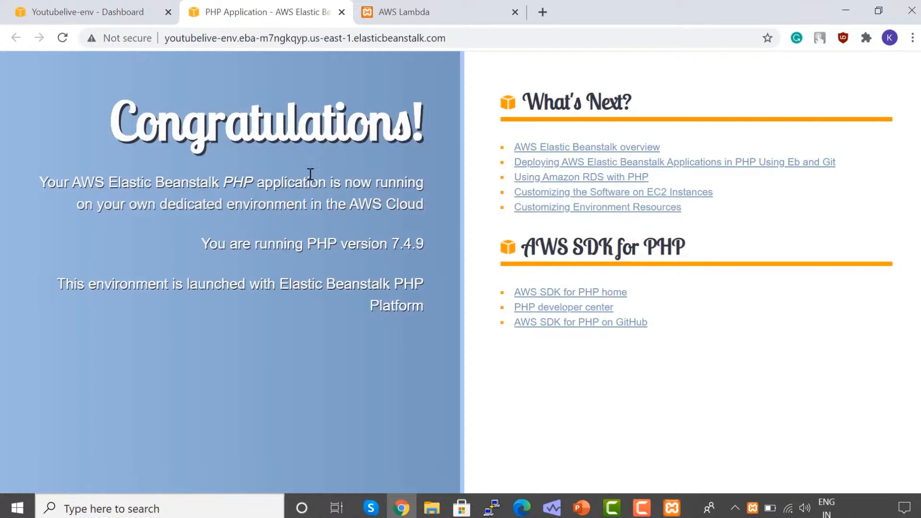
pyautogui.click(475, 5)
pyautogui.click(288, 3)
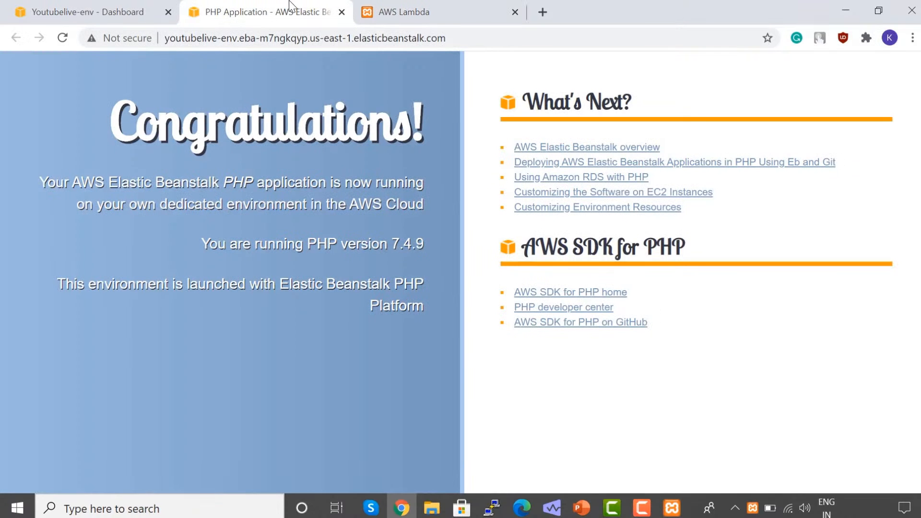
pyautogui.click(119, 3)
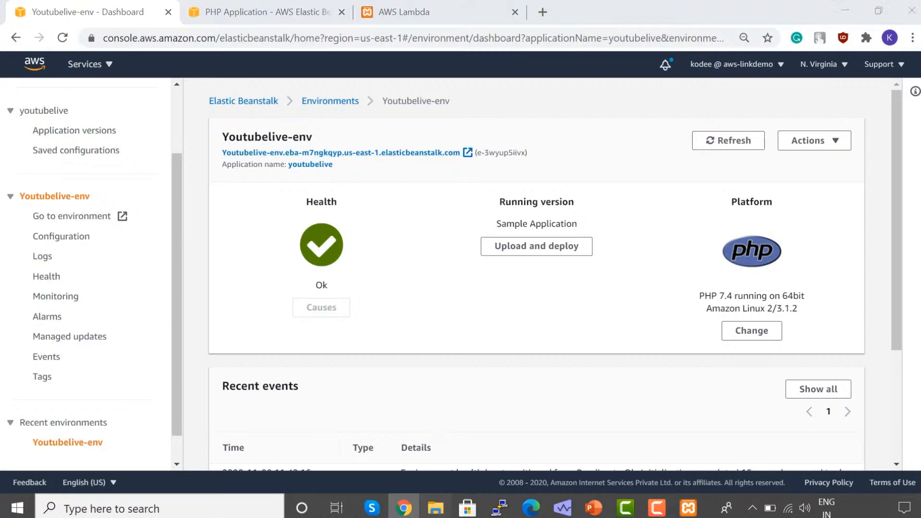
# In File Explorer, compress the full contents of the htdocs awsapp folder into a ZIP archive named awsapp using 7-Zip
pyautogui.click(432, 507)
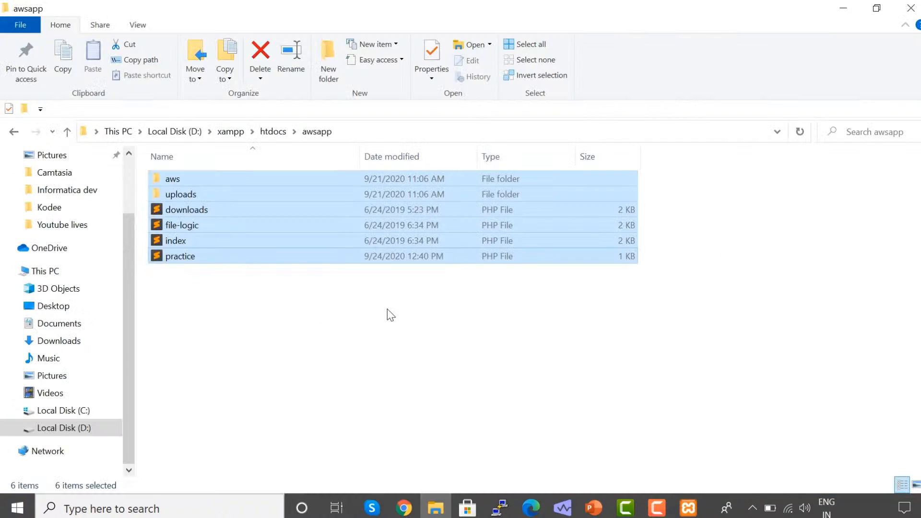
pyautogui.click(273, 132)
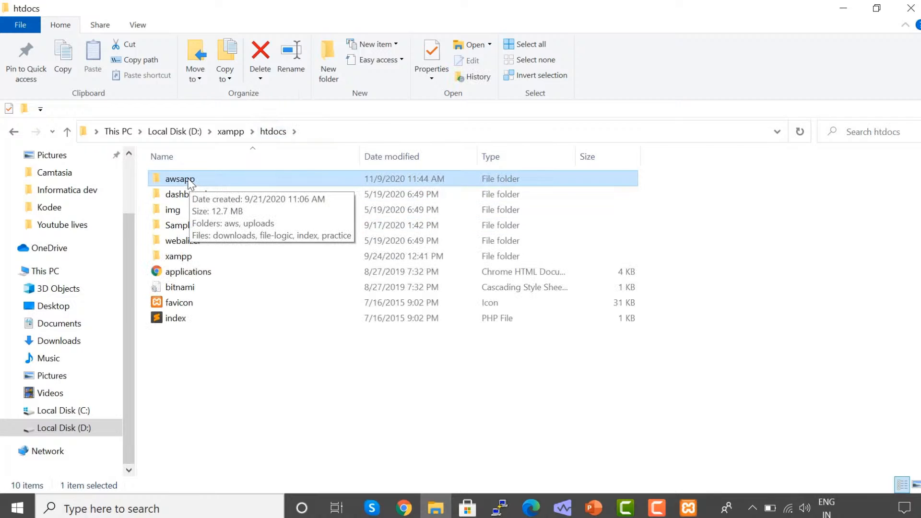
pyautogui.doubleClick(180, 179)
pyautogui.moveTo(209, 351); pyautogui.dragTo(200, 248)
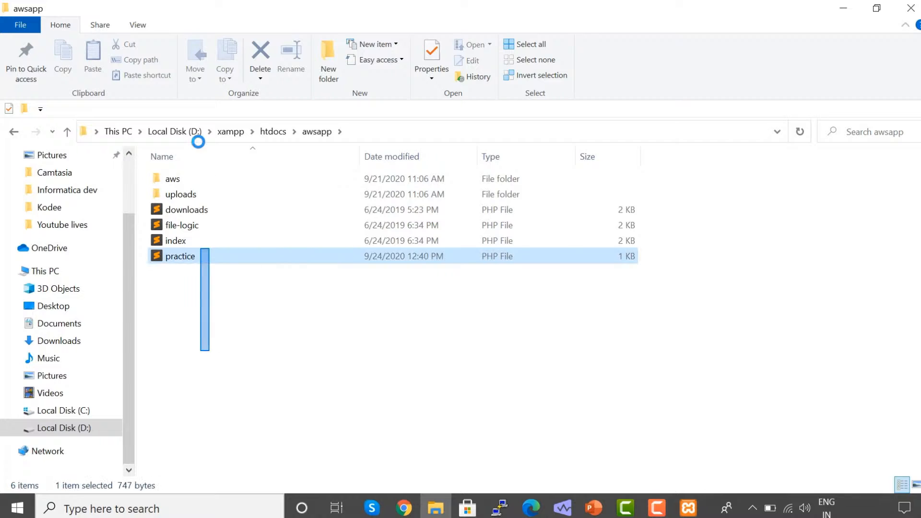
pyautogui.moveTo(198, 141); pyautogui.dragTo(199, 146)
pyautogui.rightClick(245, 257)
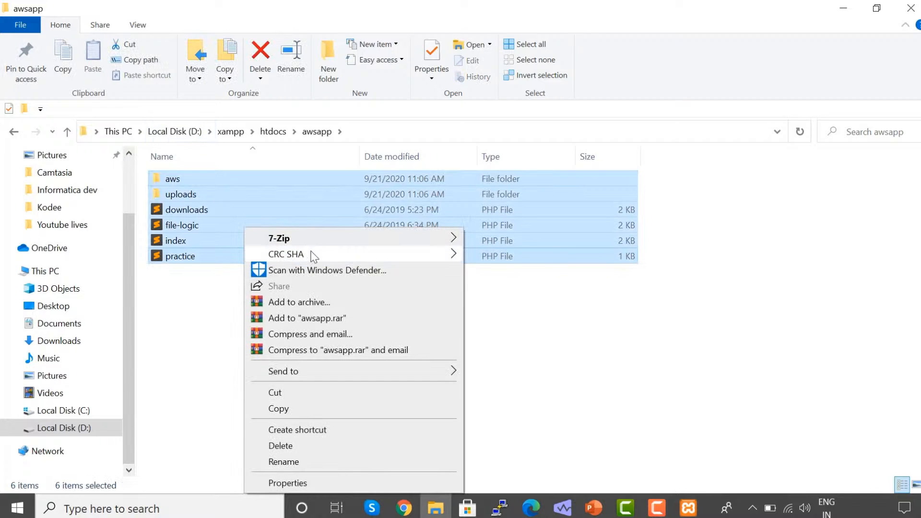
pyautogui.moveTo(364, 238)
pyautogui.click(580, 302)
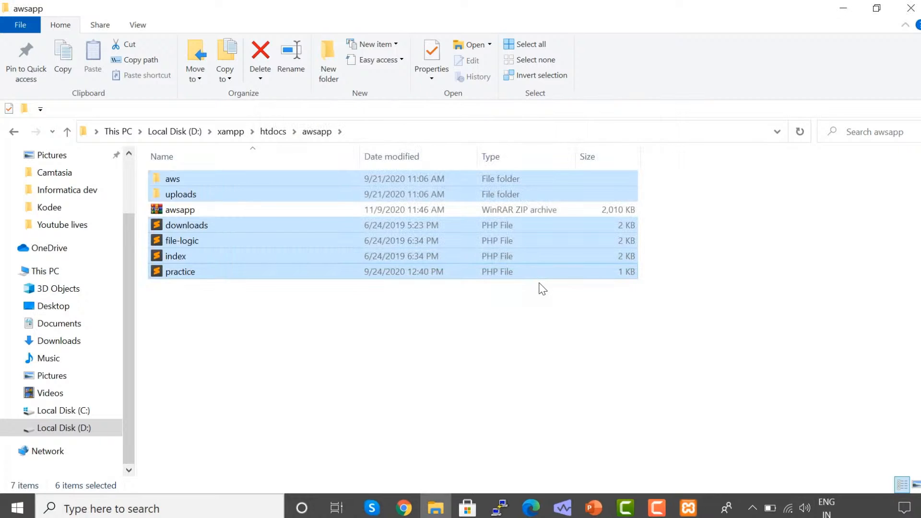
pyautogui.click(542, 288)
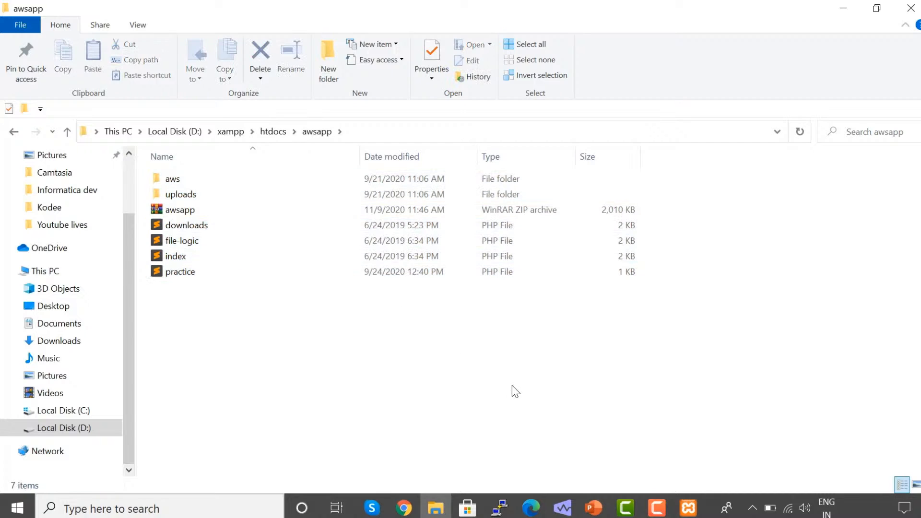
# In the Elastic Beanstalk console in Chrome, choose awsapp.zip from D:\xampp\htdocs\awsapp as the upload for a new Youtubelive-env deployment
pyautogui.hotkey('alt', 'Tab')
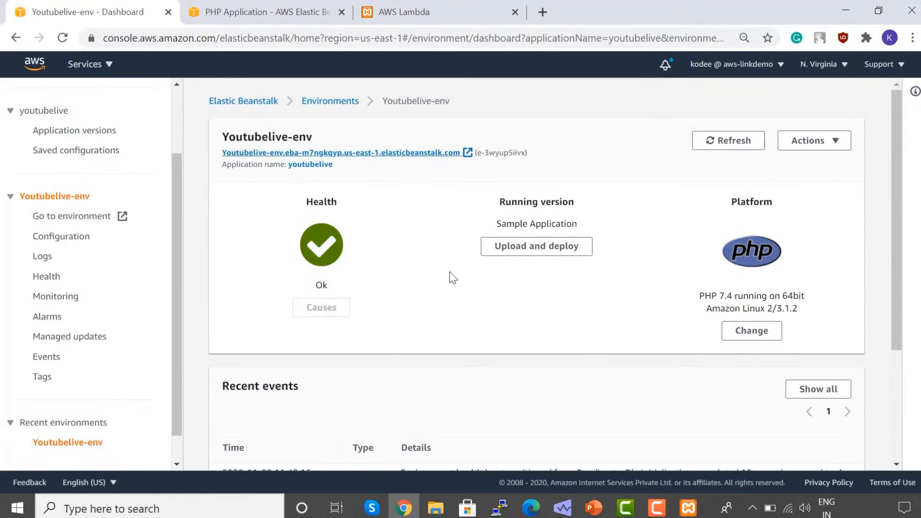
pyautogui.click(563, 258)
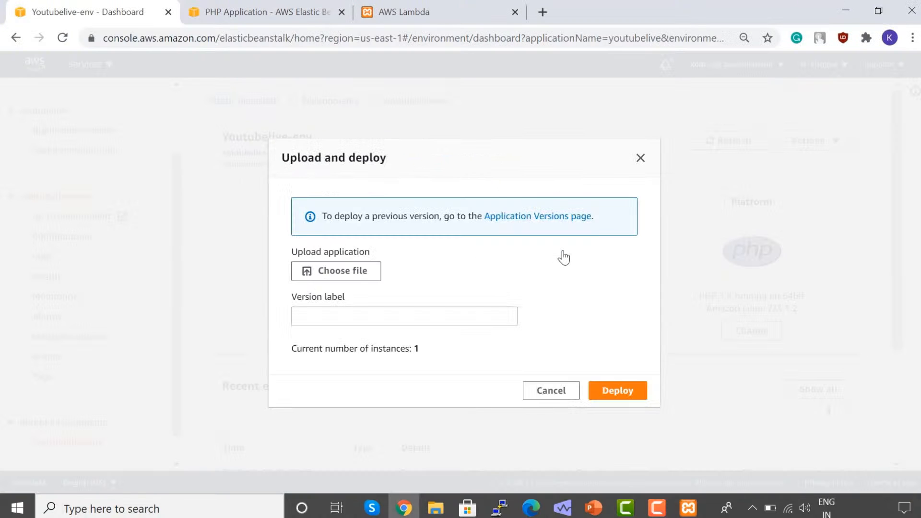
pyautogui.click(343, 277)
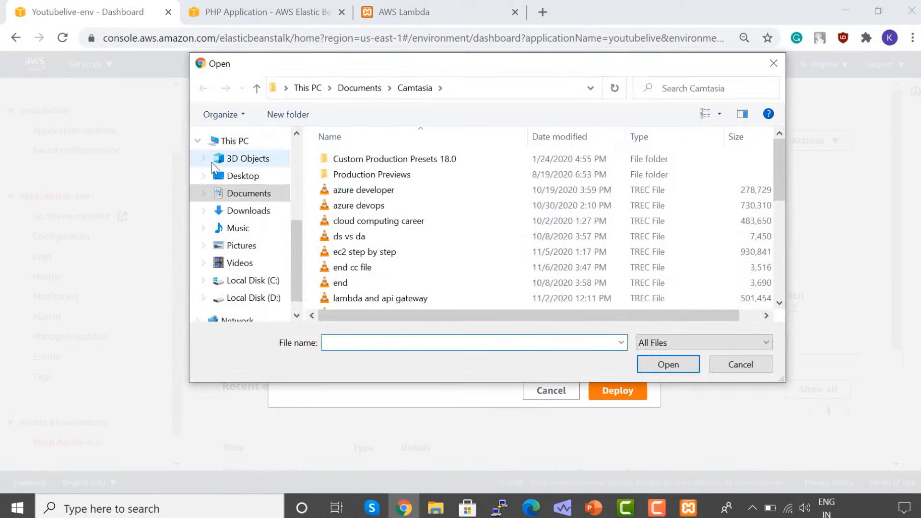
pyautogui.click(218, 298)
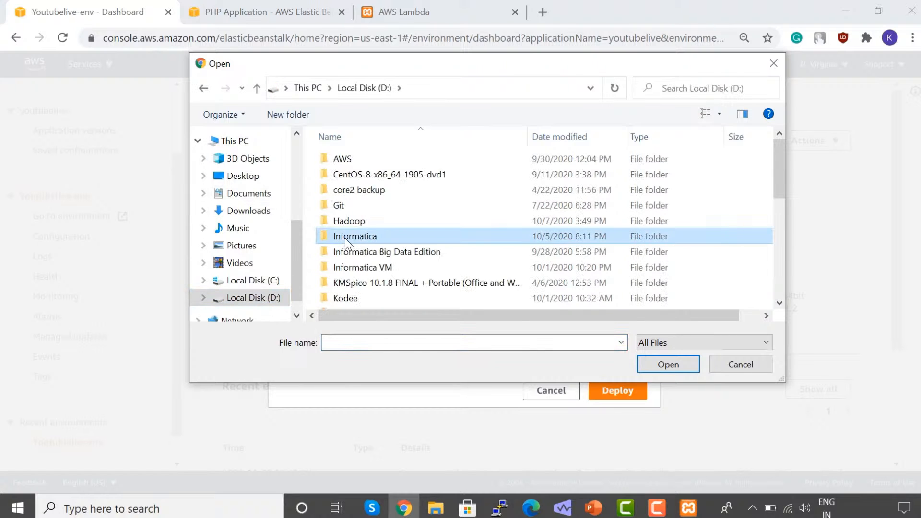
pyautogui.scroll(-5, 345, 238)
pyautogui.doubleClick(352, 229)
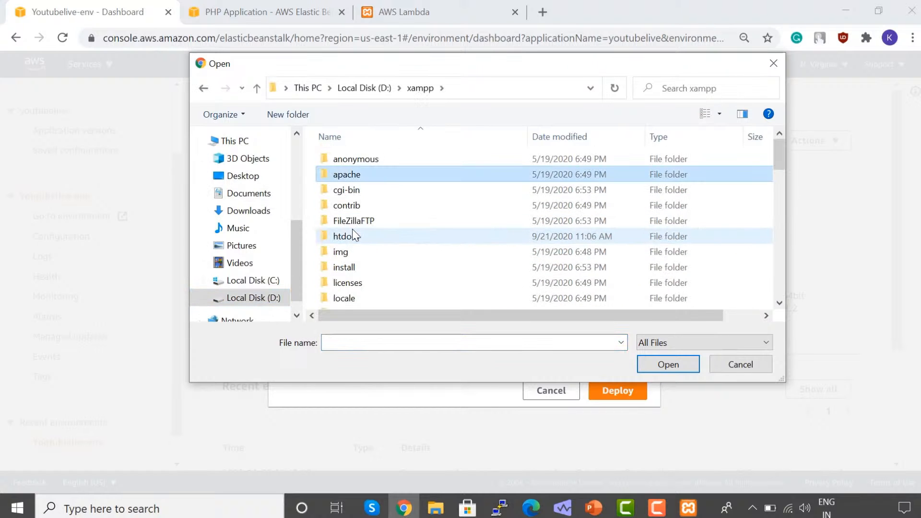
pyautogui.press('Down')
pyautogui.press('Down')
pyautogui.press('Return')
pyautogui.press('Down')
pyautogui.press('Up')
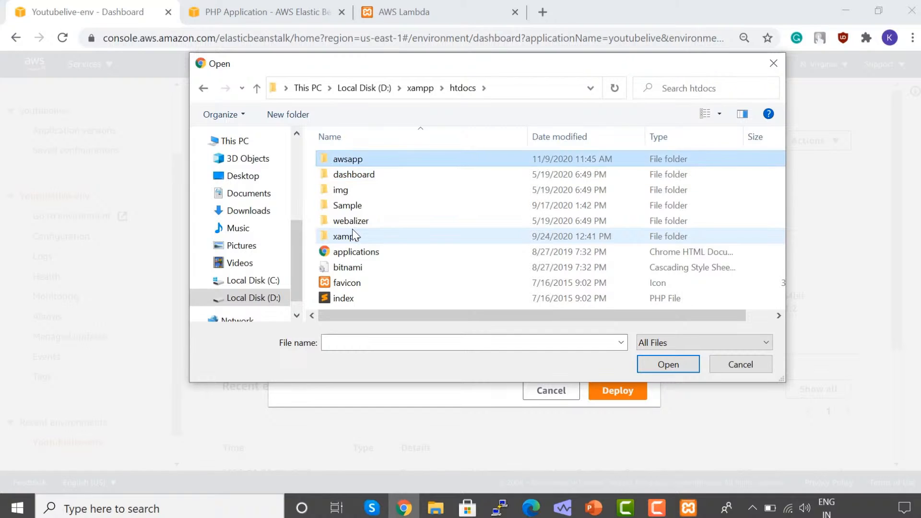
pyautogui.press('Return')
pyautogui.press('Down')
pyautogui.press('Down')
pyautogui.press('Return')
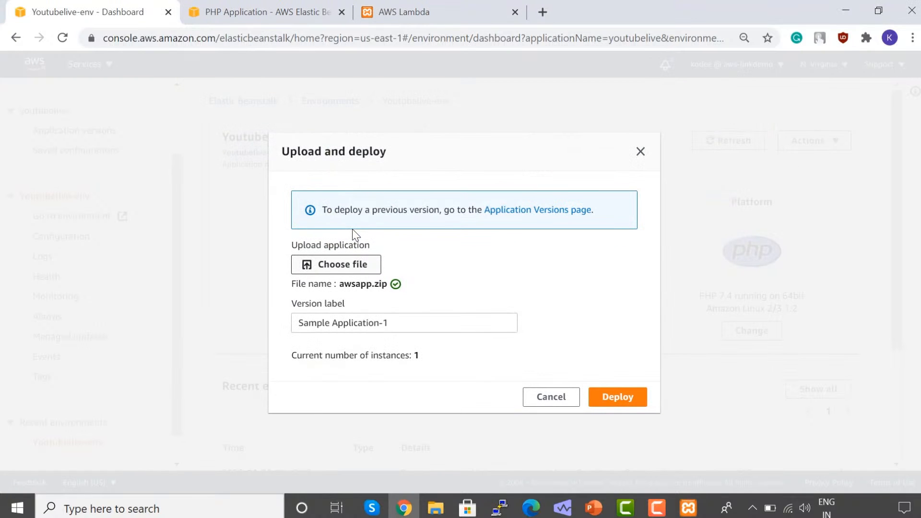
# Set the version label to awsapp1 and deploy the uploaded package to Youtubelive-env
pyautogui.tripleClick(409, 322)
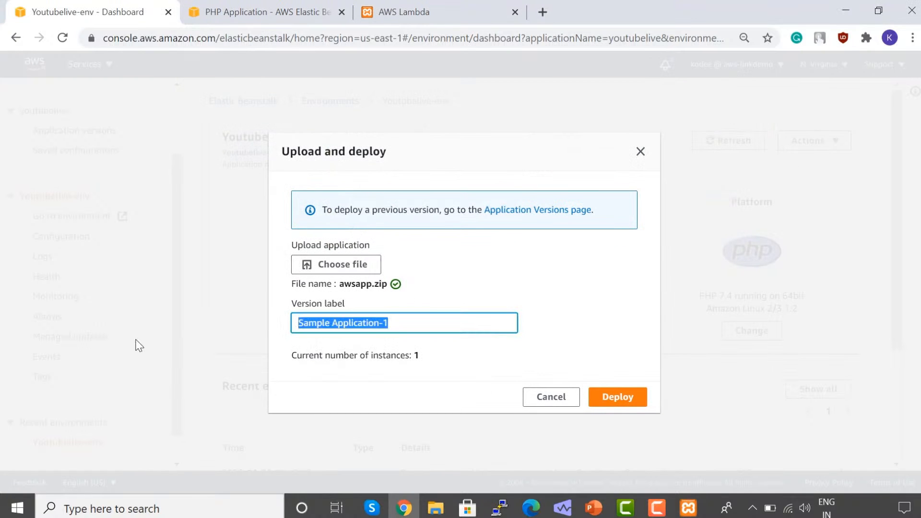
pyautogui.write('aws app')
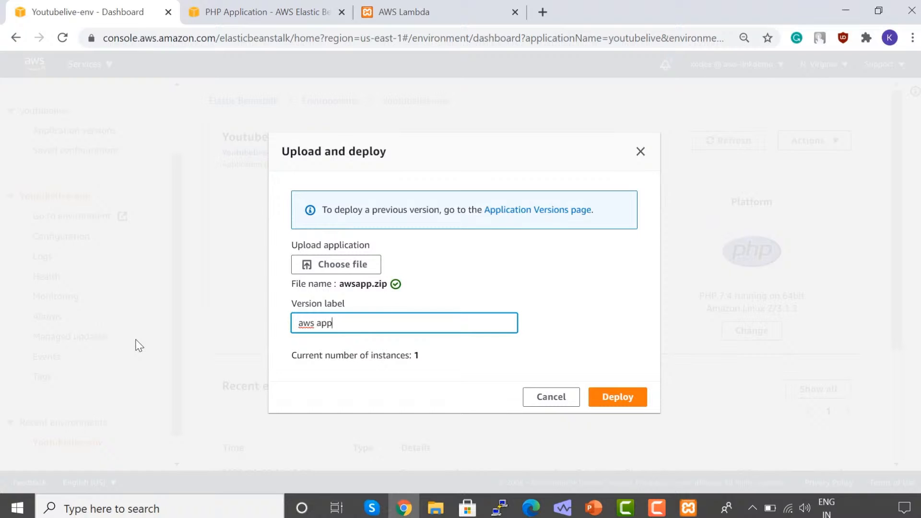
pyautogui.press('BackSpace')
pyautogui.press('BackSpace')
pyautogui.press('BackSpace')
pyautogui.press('BackSpace')
pyautogui.press('BackSpace')
pyautogui.press('BackSpace')
pyautogui.press('BackSpace')
pyautogui.write('sapp1')
pyautogui.click(638, 397)
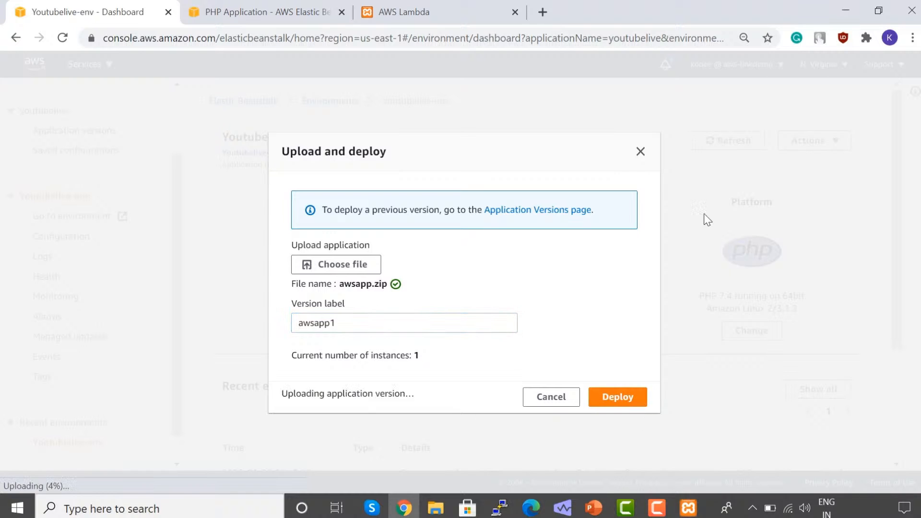
pyautogui.moveTo(328, 397); pyautogui.dragTo(421, 391)
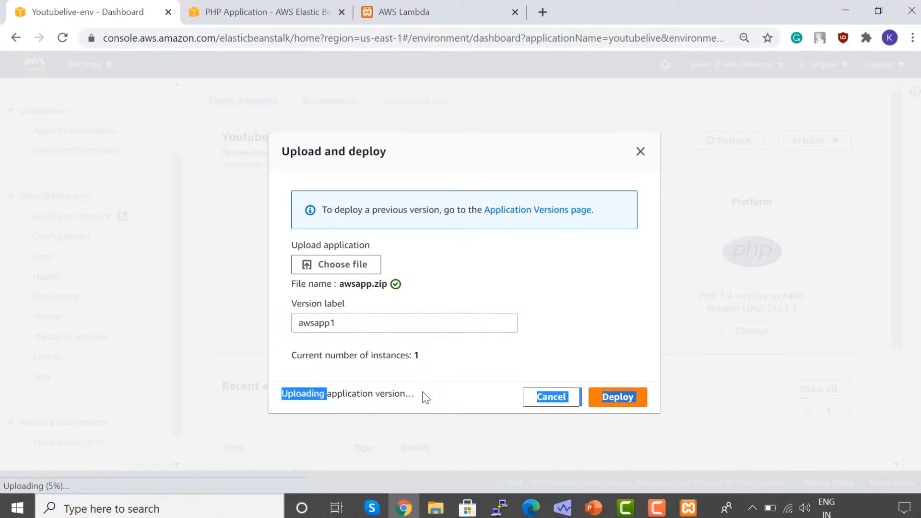
pyautogui.click(474, 367)
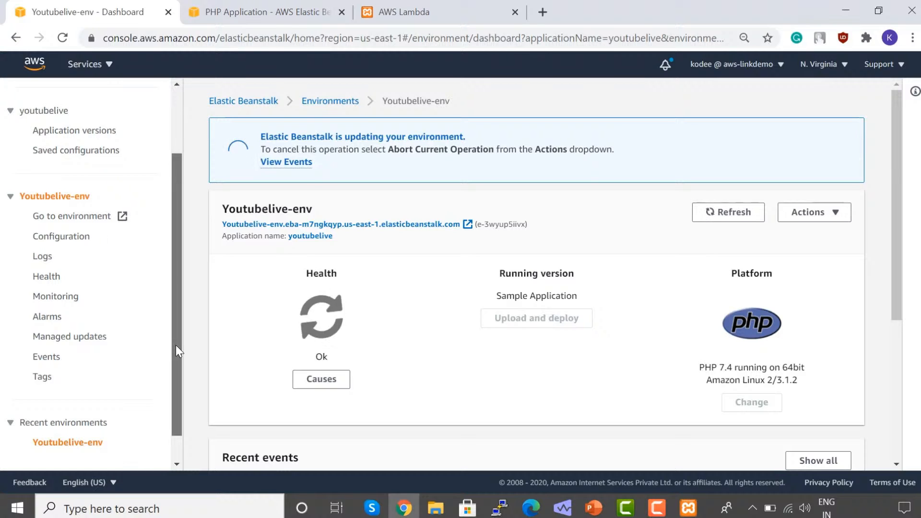
# Review the recent events of the Youtubelive-env update and open the full event list
pyautogui.scroll(-1, 176, 344)
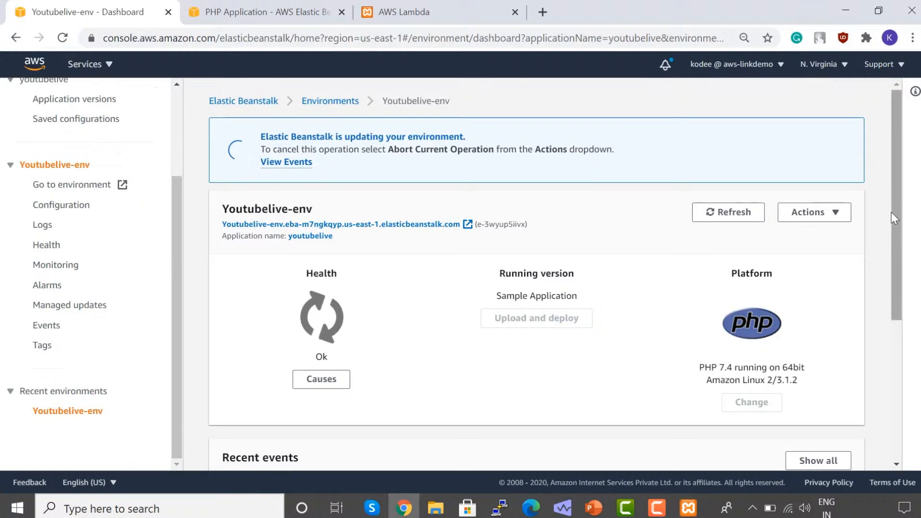
pyautogui.scroll(-5, 887, 336)
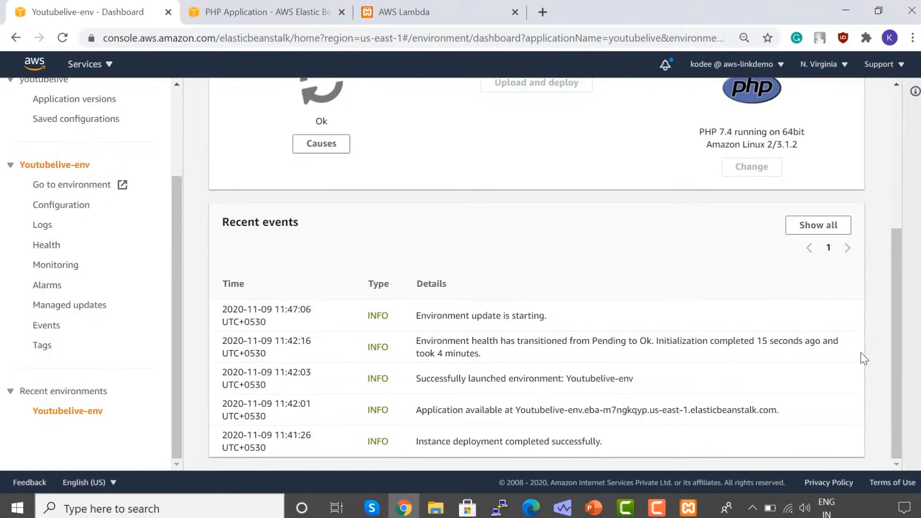
pyautogui.click(833, 232)
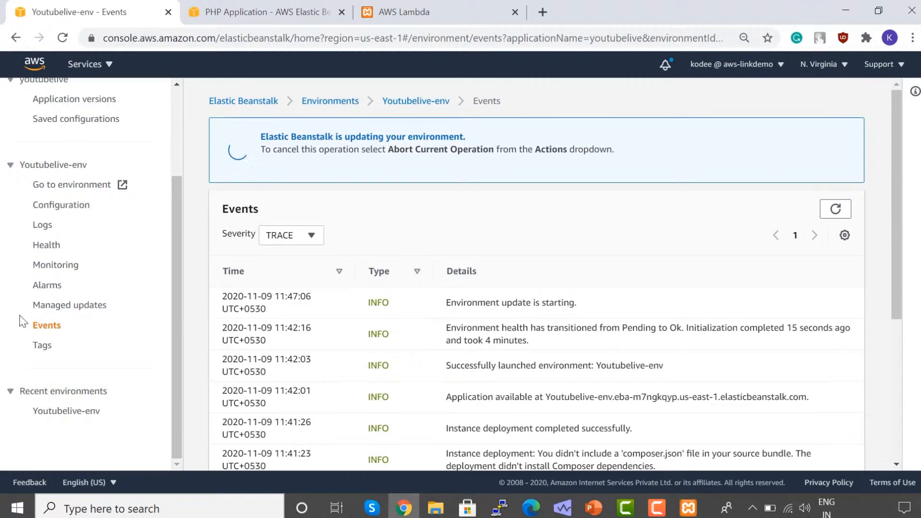
# Review the youtubelive application versions and check which actions are available for the Sample Application version
pyautogui.click(63, 99)
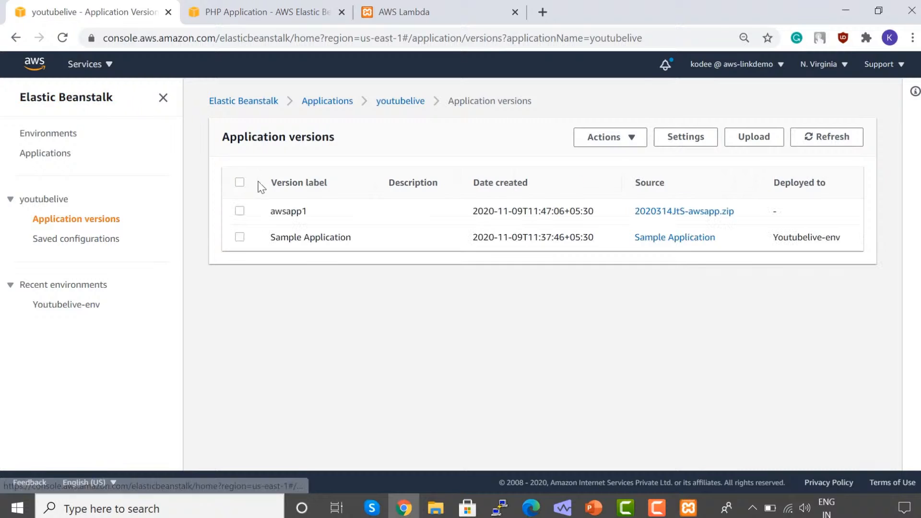
pyautogui.tripleClick(491, 237)
pyautogui.click(503, 281)
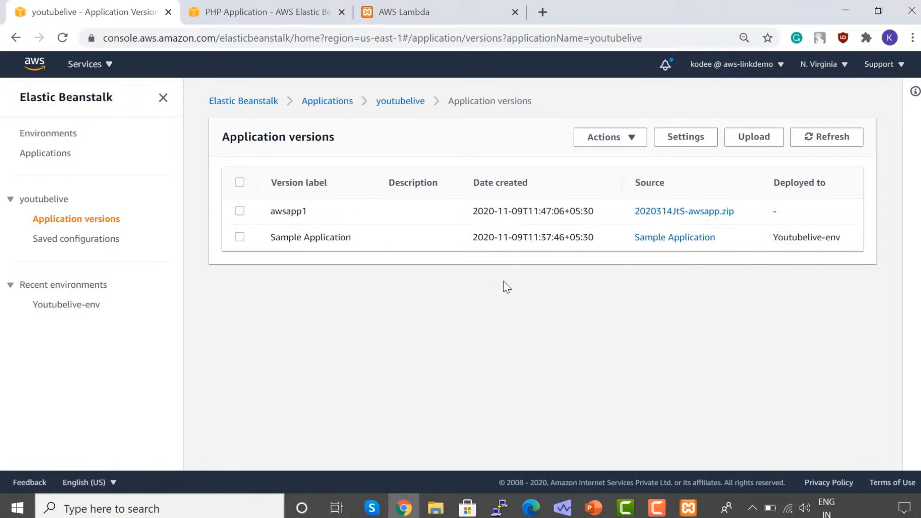
pyautogui.moveTo(503, 280); pyautogui.dragTo(484, 219)
pyautogui.click(446, 294)
pyautogui.click(241, 250)
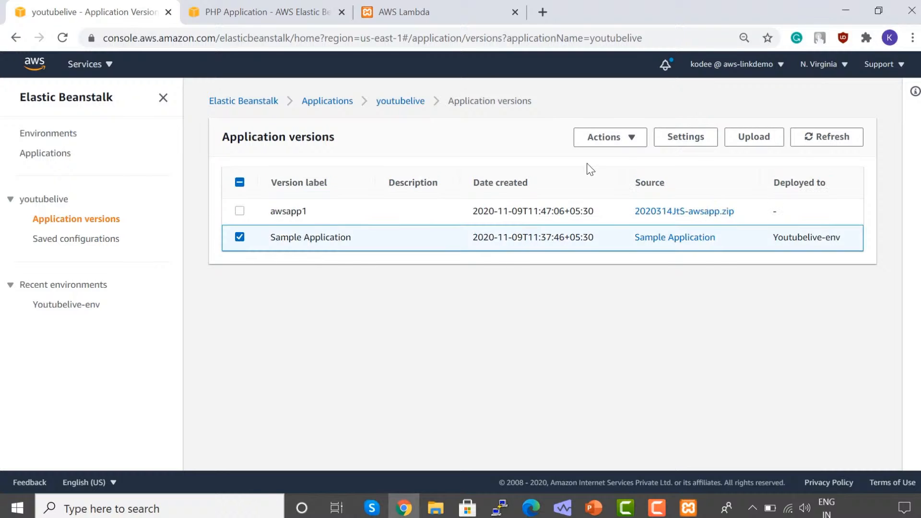
pyautogui.click(627, 140)
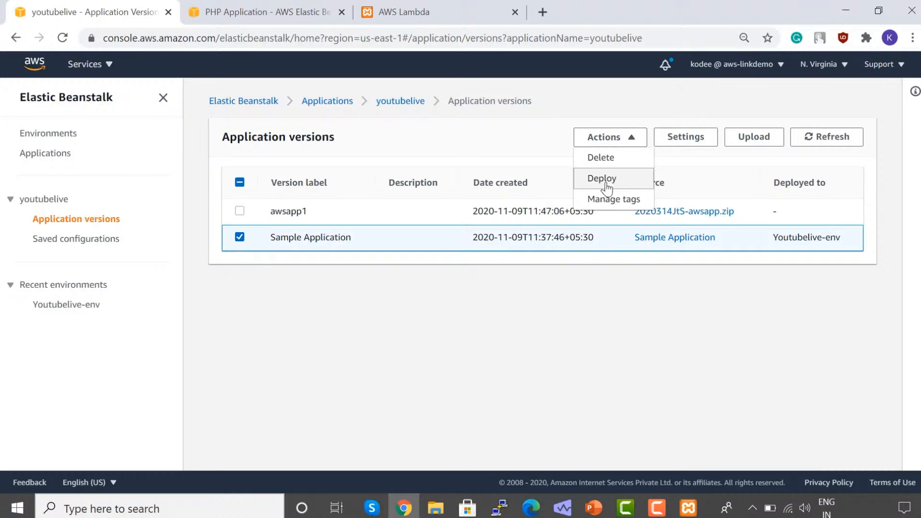
pyautogui.click(444, 364)
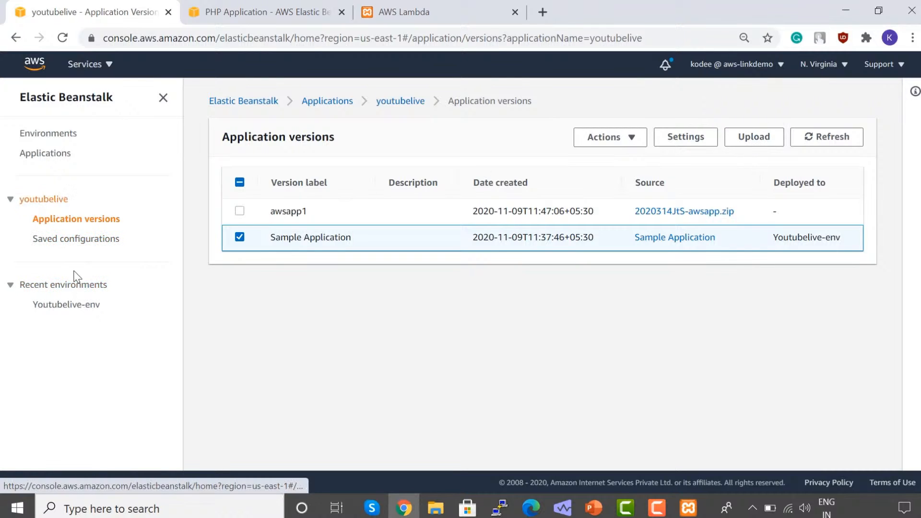
# Return to the Youtubelive-env dashboard and monitor the deployment's recent events, health and running version
pyautogui.click(76, 308)
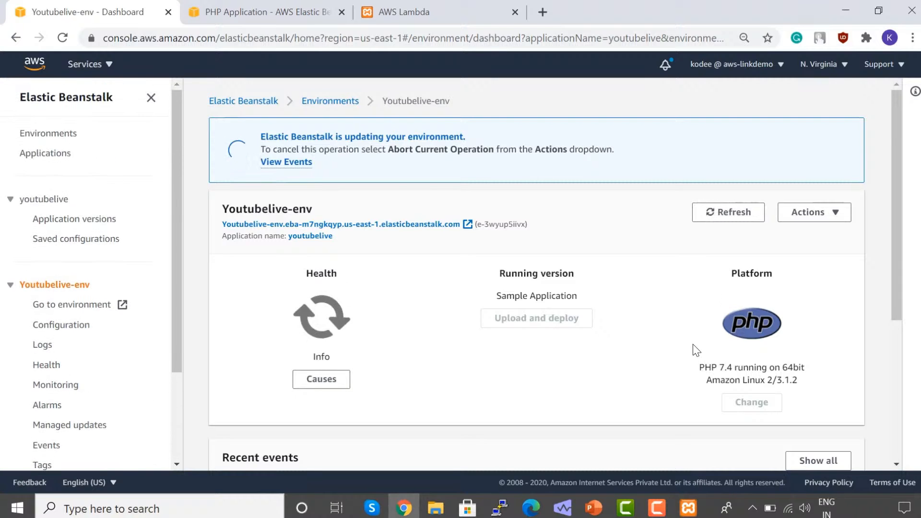
pyautogui.scroll(-5, 693, 344)
pyautogui.scroll(5, 693, 344)
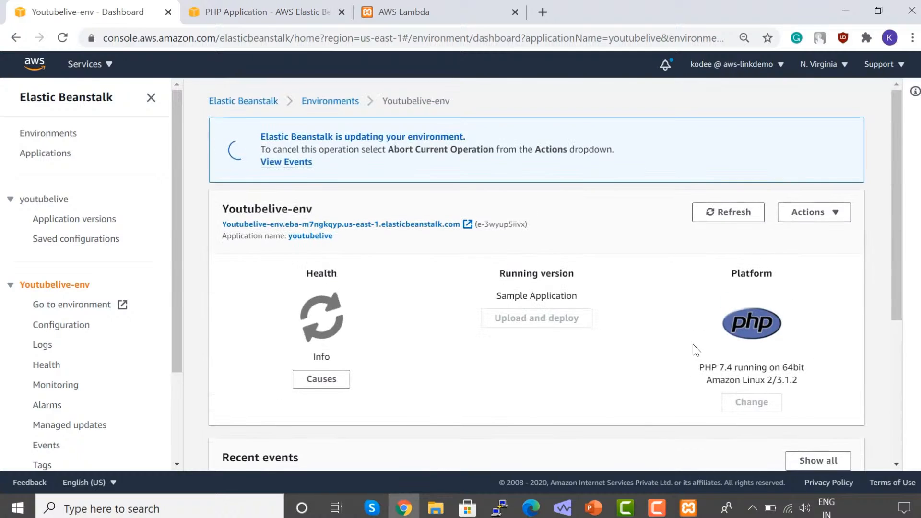
pyautogui.scroll(-5, 693, 343)
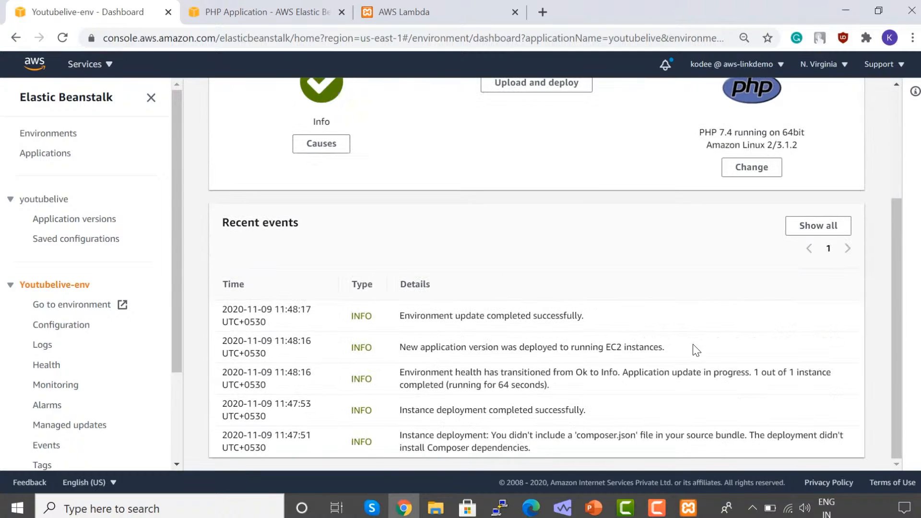
pyautogui.scroll(4, 696, 350)
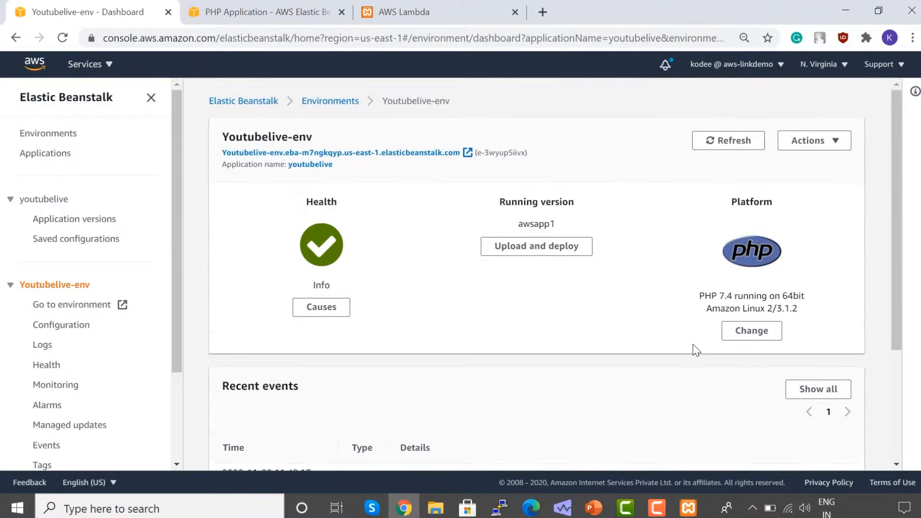
# Reload the deployed application at the Youtubelive-env public URL and compare it with the local awsapp page
pyautogui.click(365, 162)
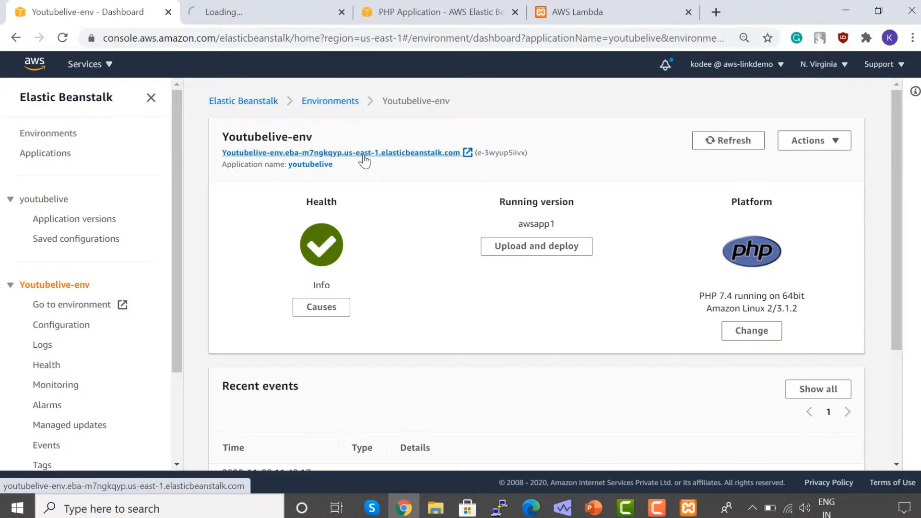
pyautogui.click(341, 12)
pyautogui.click(271, 7)
pyautogui.click(412, 17)
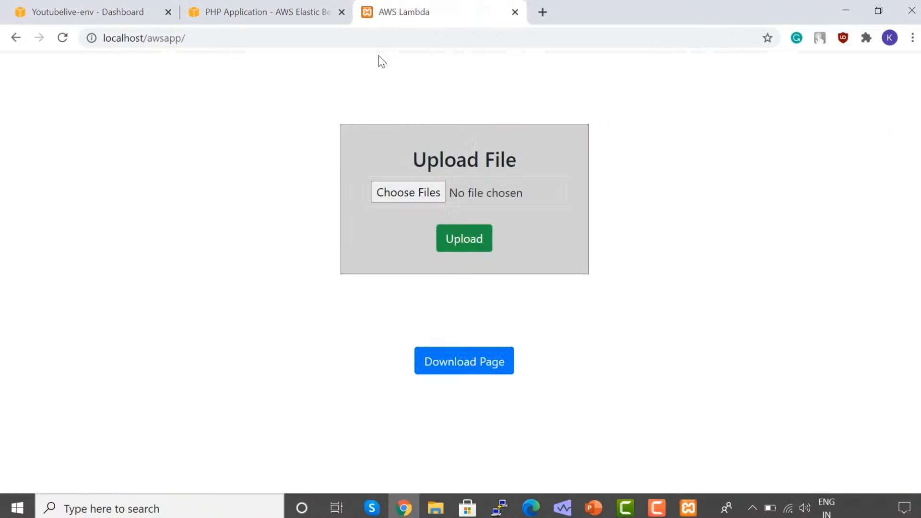
pyautogui.click(294, 14)
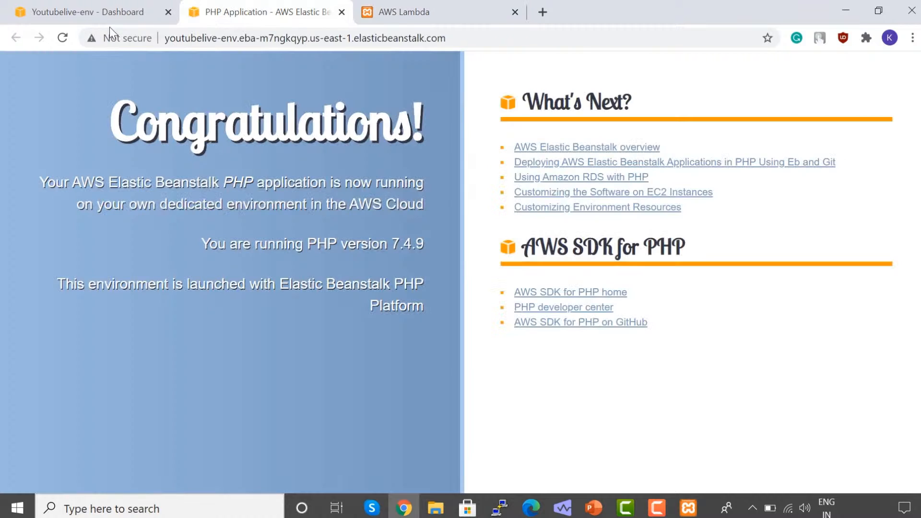
pyautogui.click(64, 36)
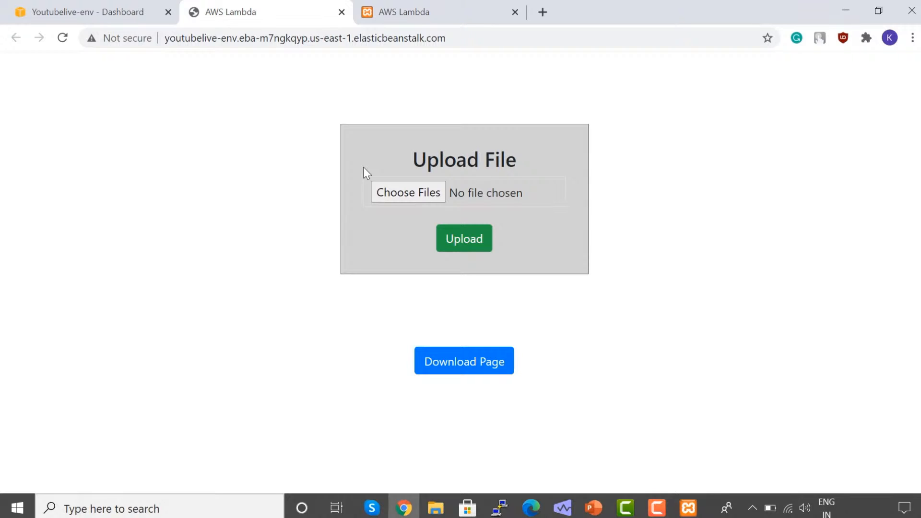
pyautogui.click(389, 4)
pyautogui.click(321, 5)
pyautogui.click(320, 39)
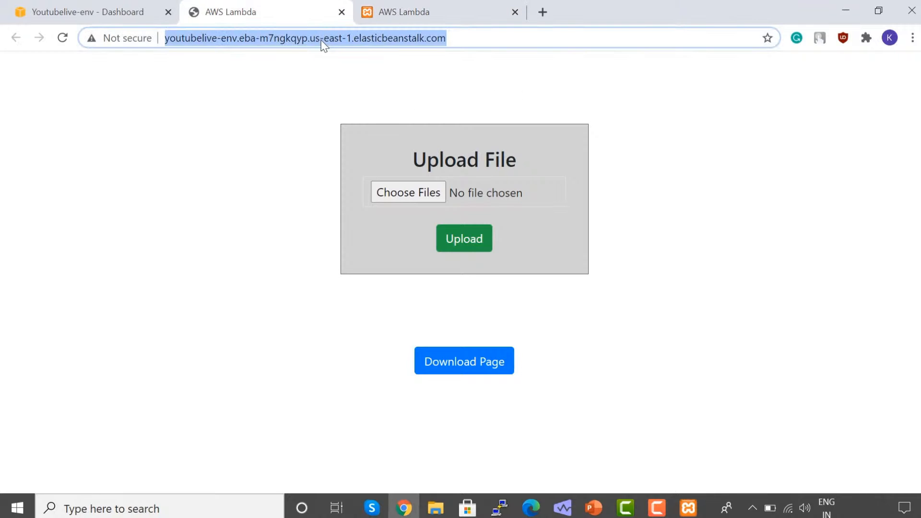
# Delete the youtubelive application from the Elastic Beanstalk applications list, confirming the deletion with the application name youtubelive
pyautogui.click(89, 8)
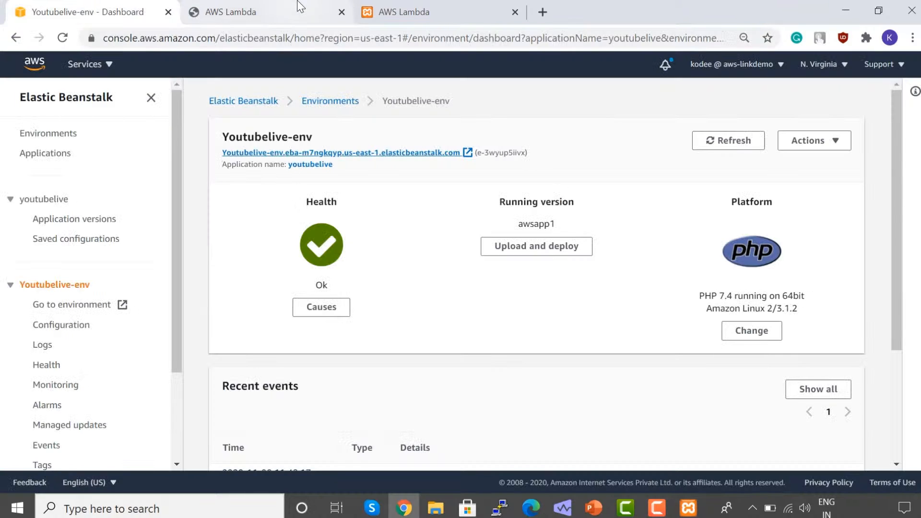
pyautogui.click(48, 154)
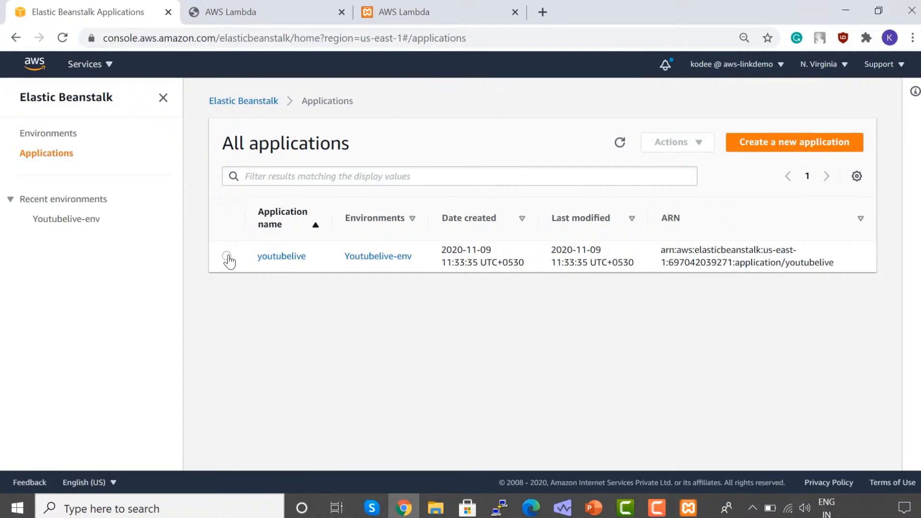
pyautogui.click(228, 261)
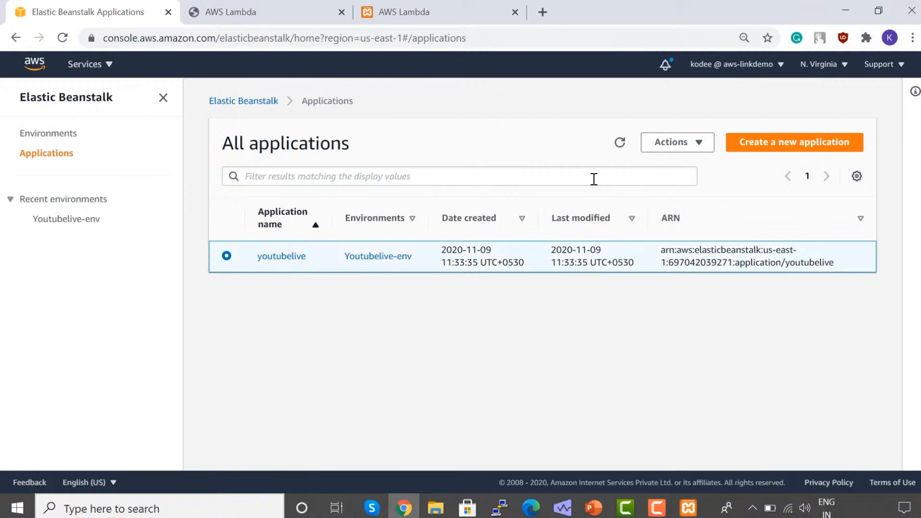
pyautogui.click(700, 143)
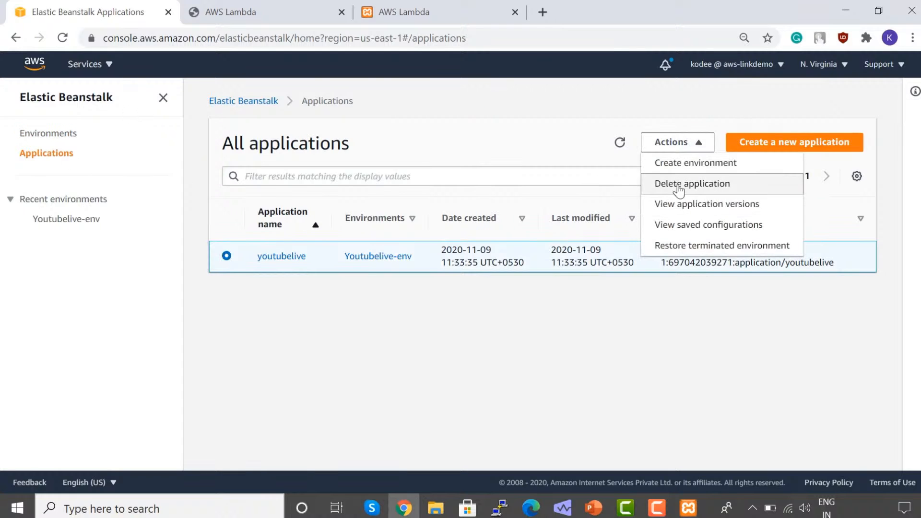
pyautogui.click(695, 184)
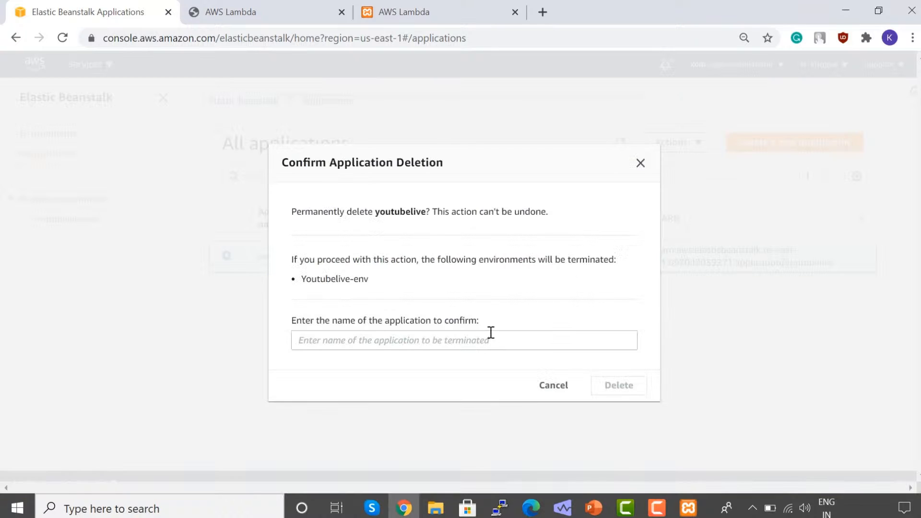
pyautogui.doubleClick(386, 213)
pyautogui.hotkey('ctrl', 'c')
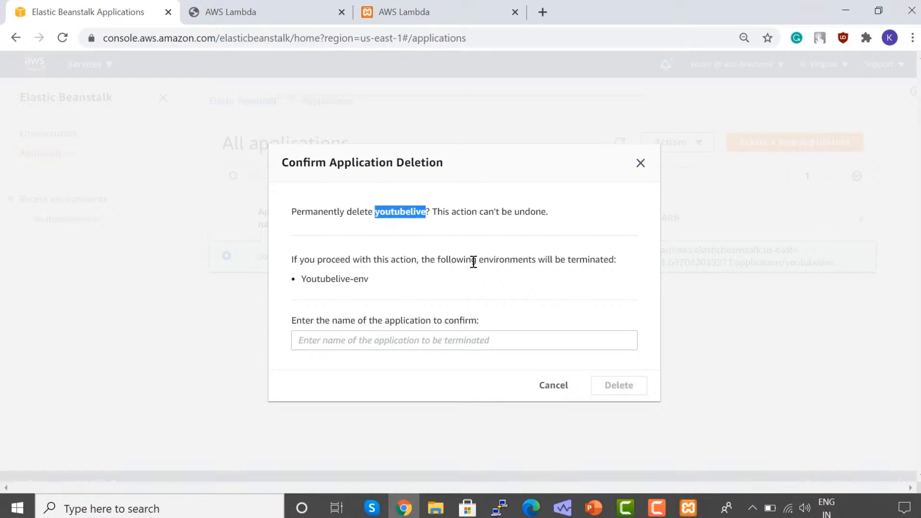
pyautogui.click(464, 348)
pyautogui.hotkey('ctrl', 'v')
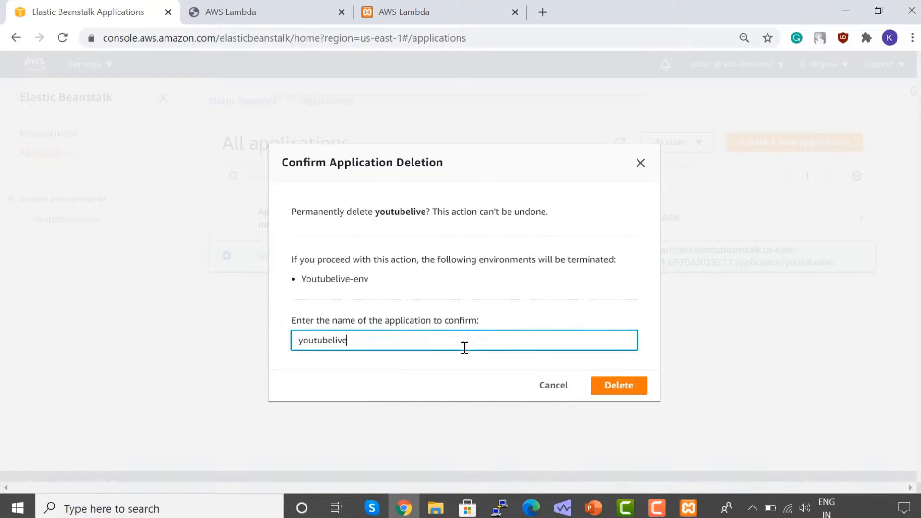
pyautogui.click(619, 389)
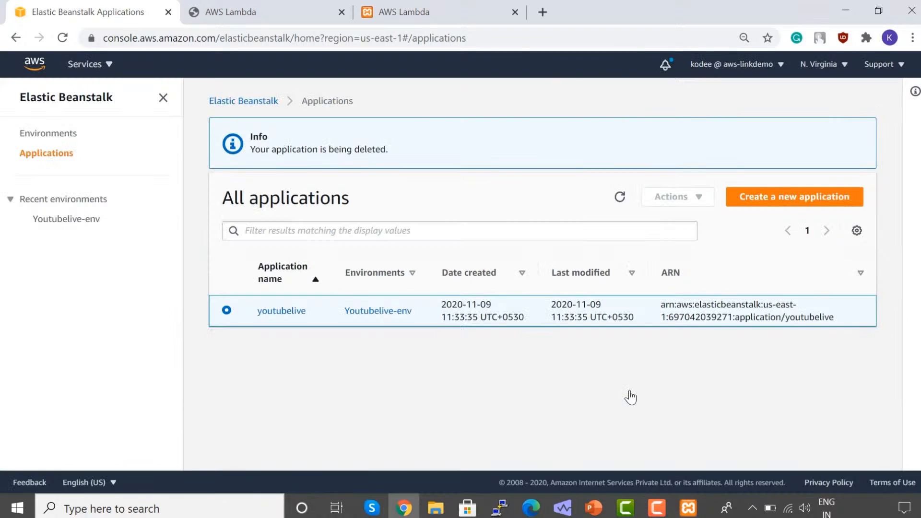
# Close the deployed and local AWS Lambda app pages and refresh the list of all applications
pyautogui.click(342, 12)
pyautogui.click(342, 12)
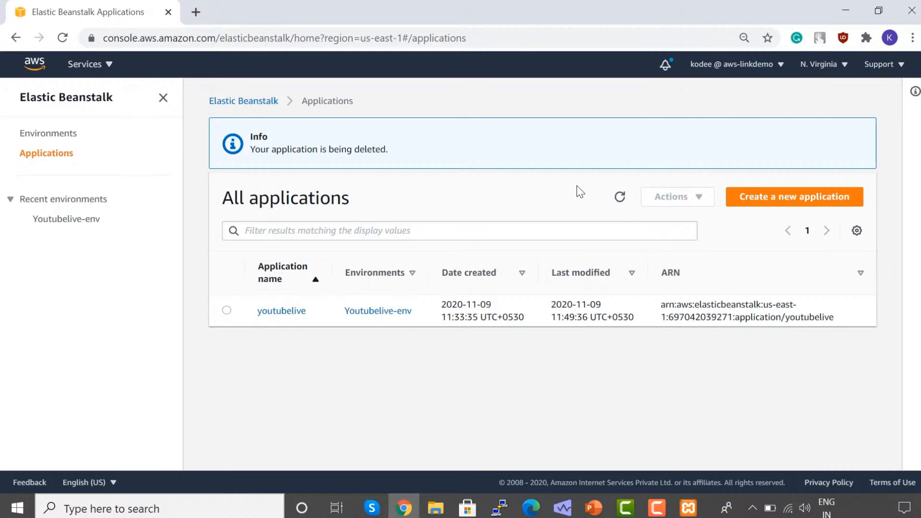
pyautogui.click(621, 199)
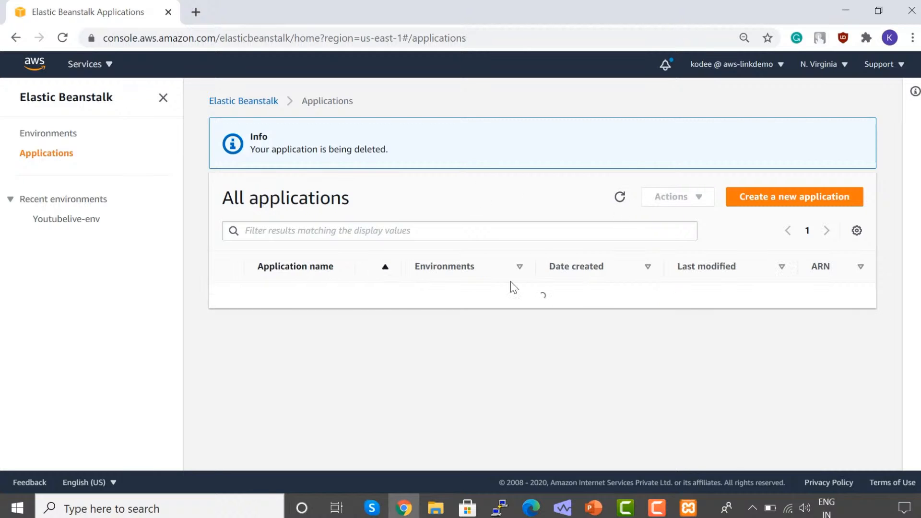
# Open the Youtubelive-env environment and check its refreshed event list, including the second page, for the termination progress
pyautogui.click(76, 222)
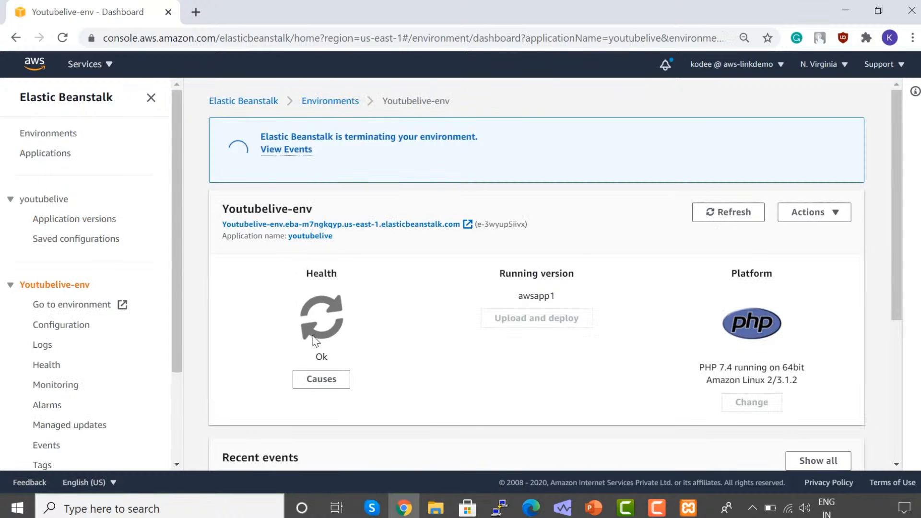
pyautogui.click(268, 149)
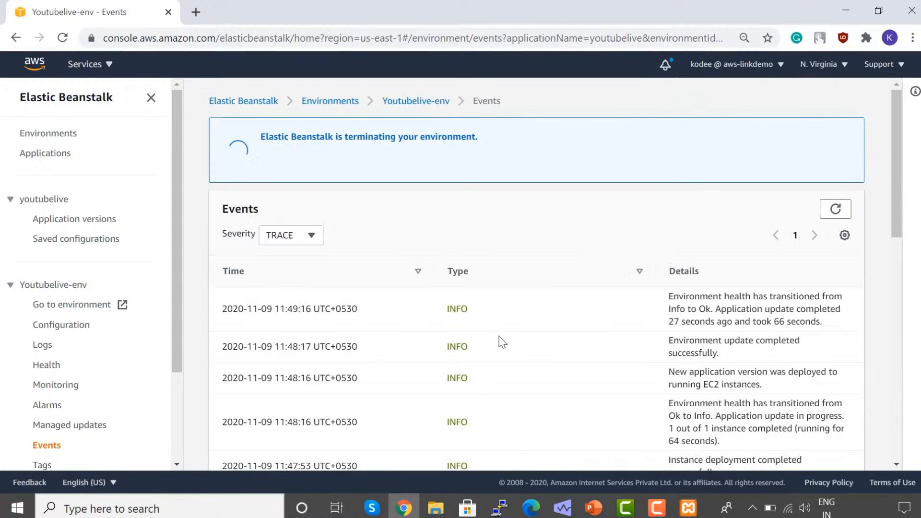
pyautogui.moveTo(501, 342); pyautogui.dragTo(841, 190)
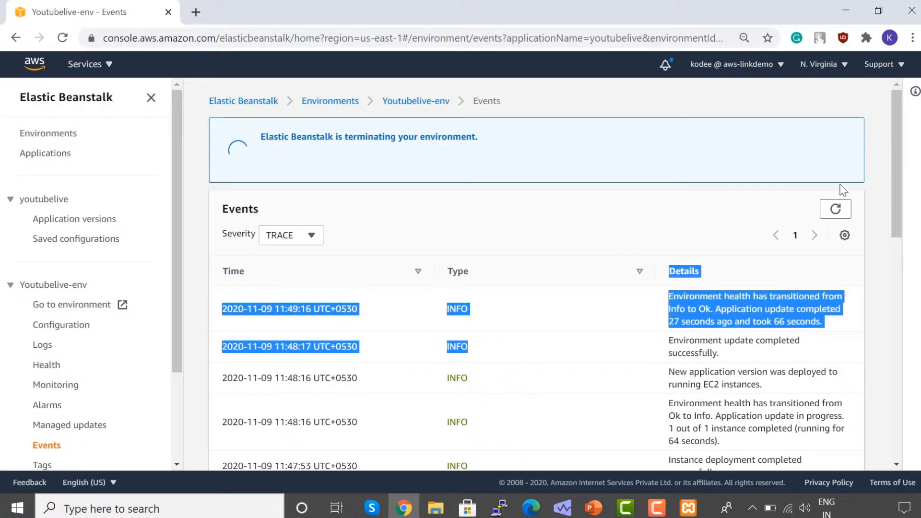
pyautogui.moveTo(896, 187)
pyautogui.mouseDown()
pyautogui.moveTo(896, 378)
pyautogui.moveTo(895, 187)
pyautogui.mouseUp()
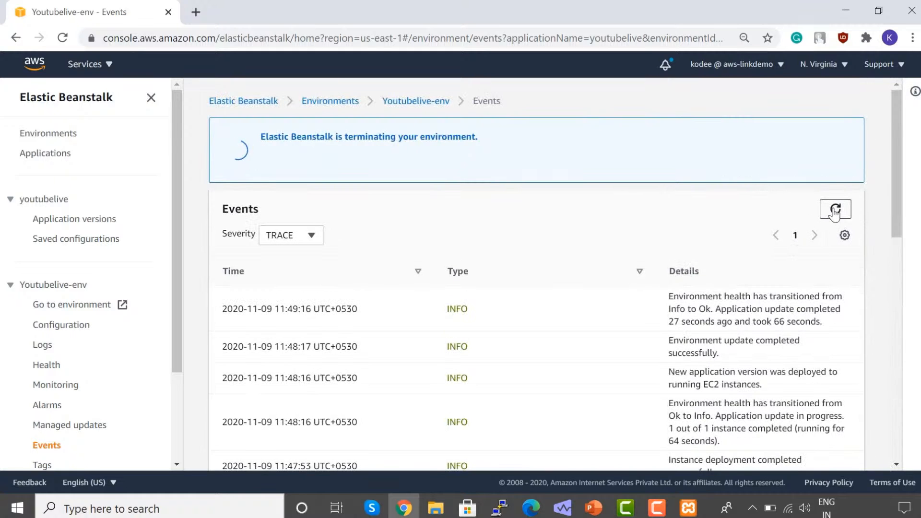
pyautogui.click(835, 208)
pyautogui.click(807, 235)
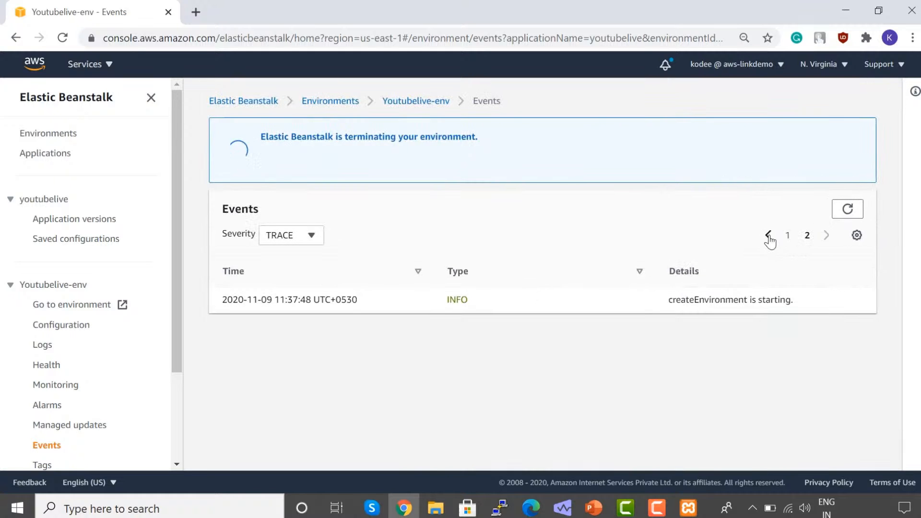
pyautogui.click(768, 236)
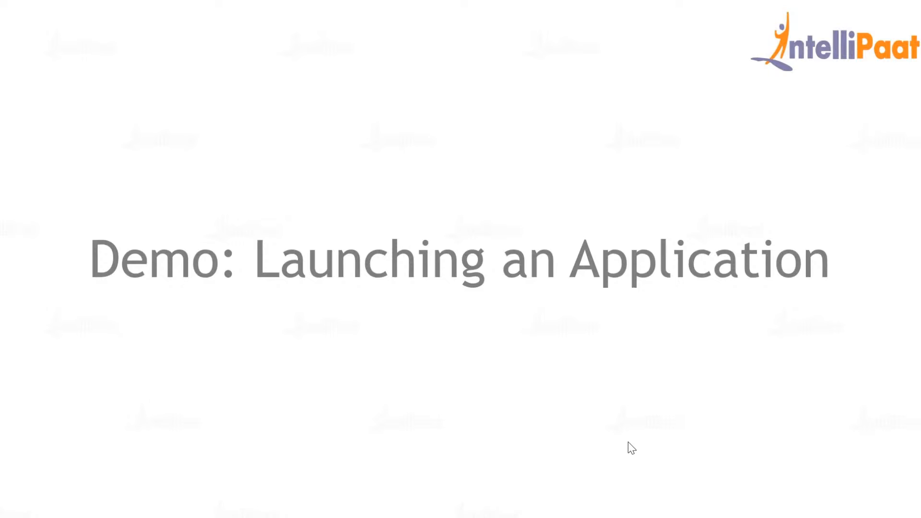
pyautogui.press('Right')
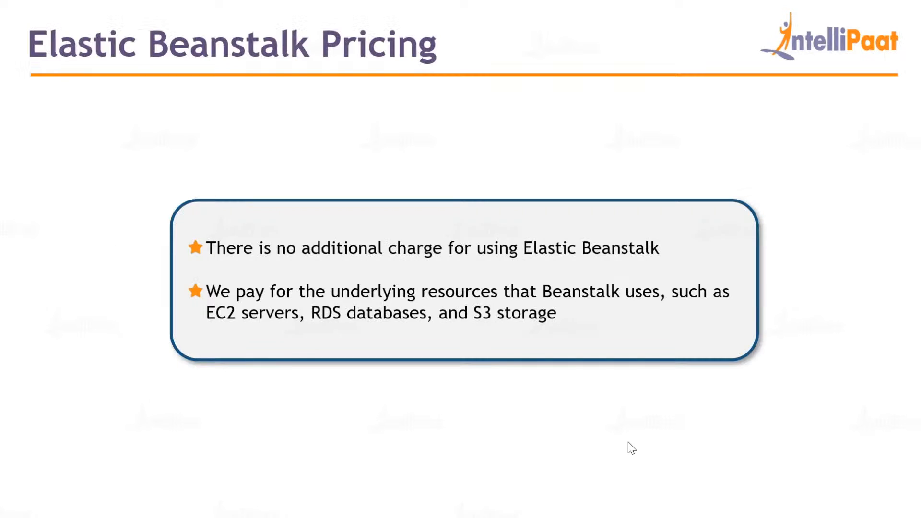
pyautogui.press('Right')
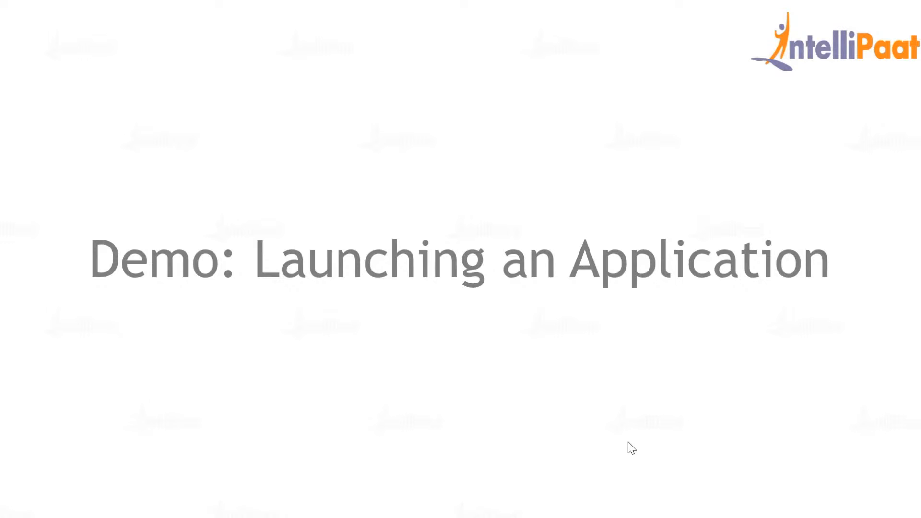
pyautogui.press('Right')
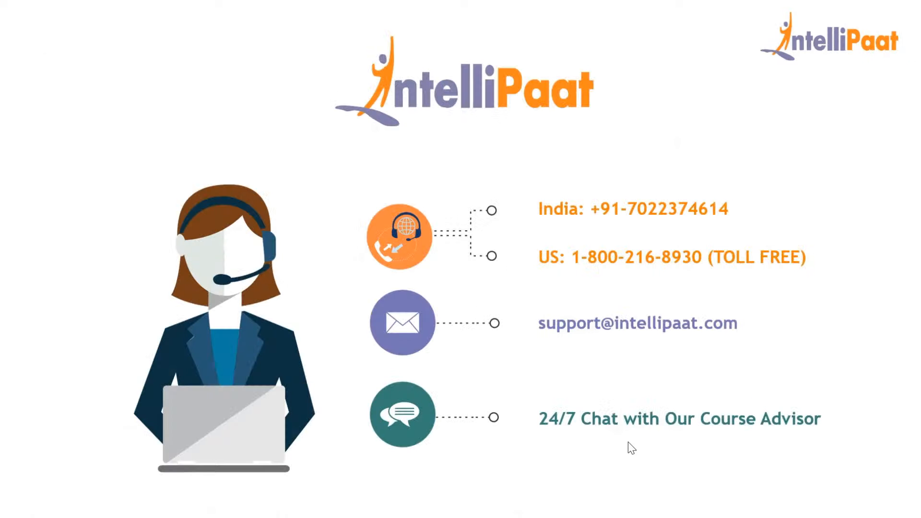